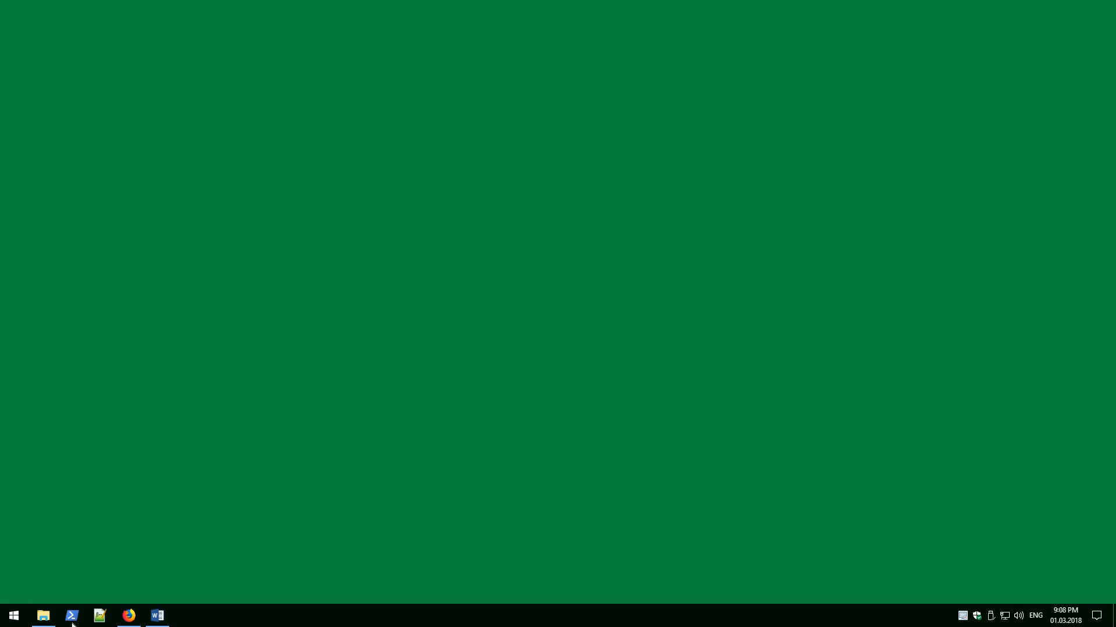
- Open the J3Dtutorials Downloads folder and launch the jdk-8u144-windows-x64.exe installer
left_click(44, 615)
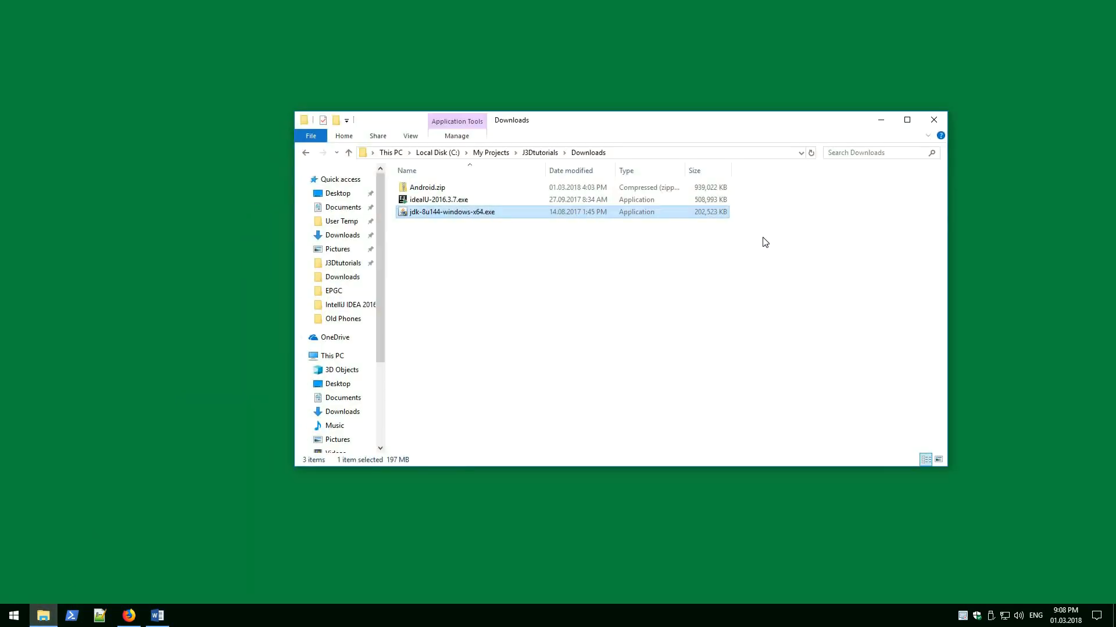
left_click(578, 188)
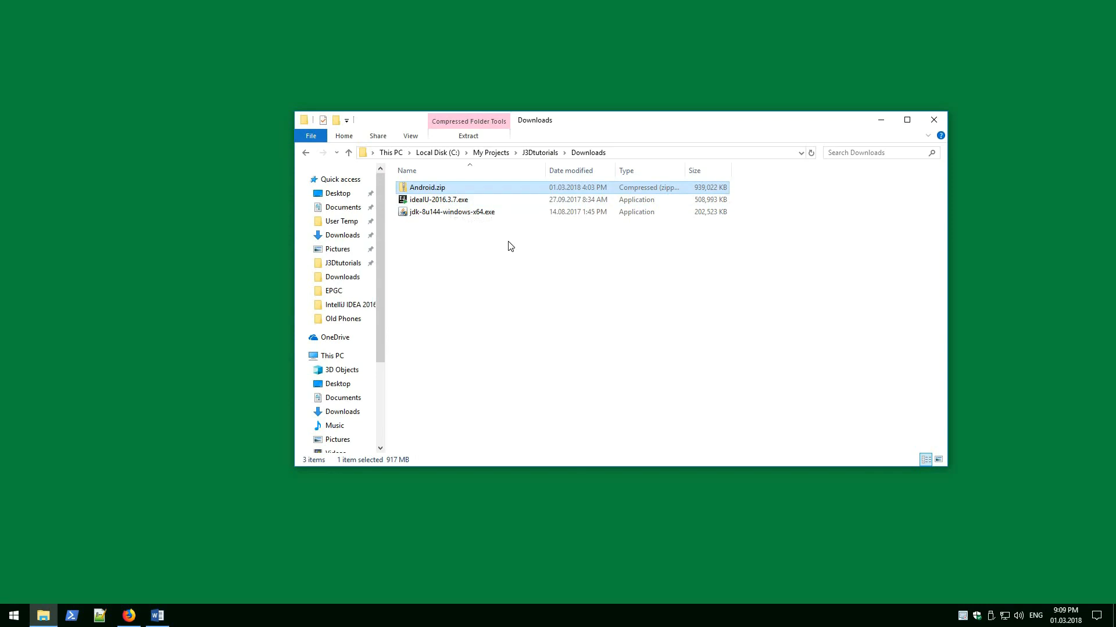
left_click(401, 201)
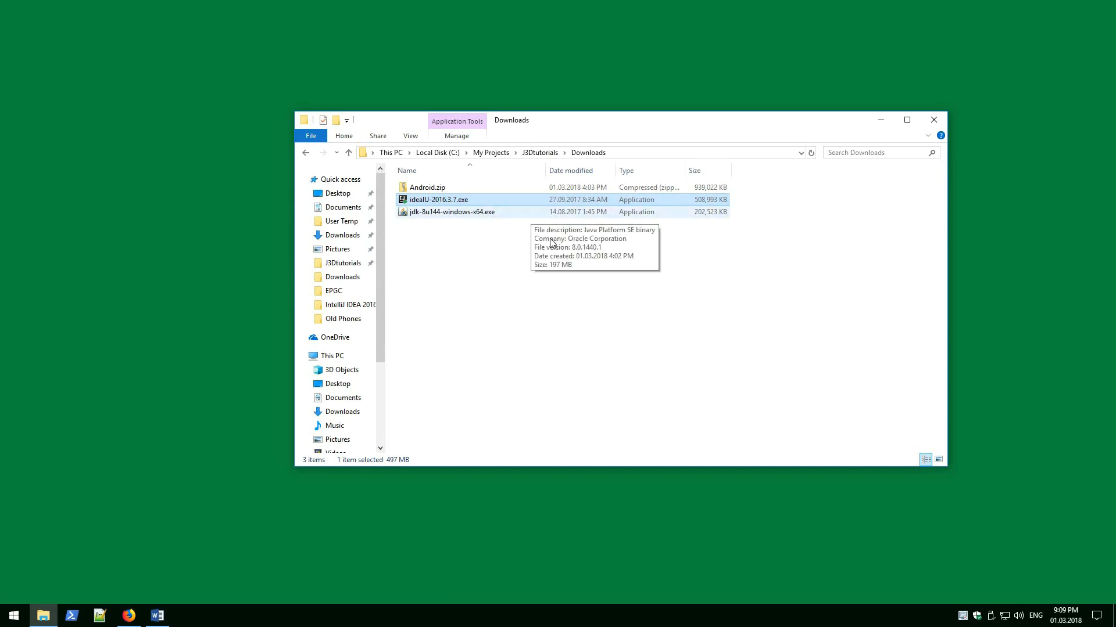
left_click(451, 213)
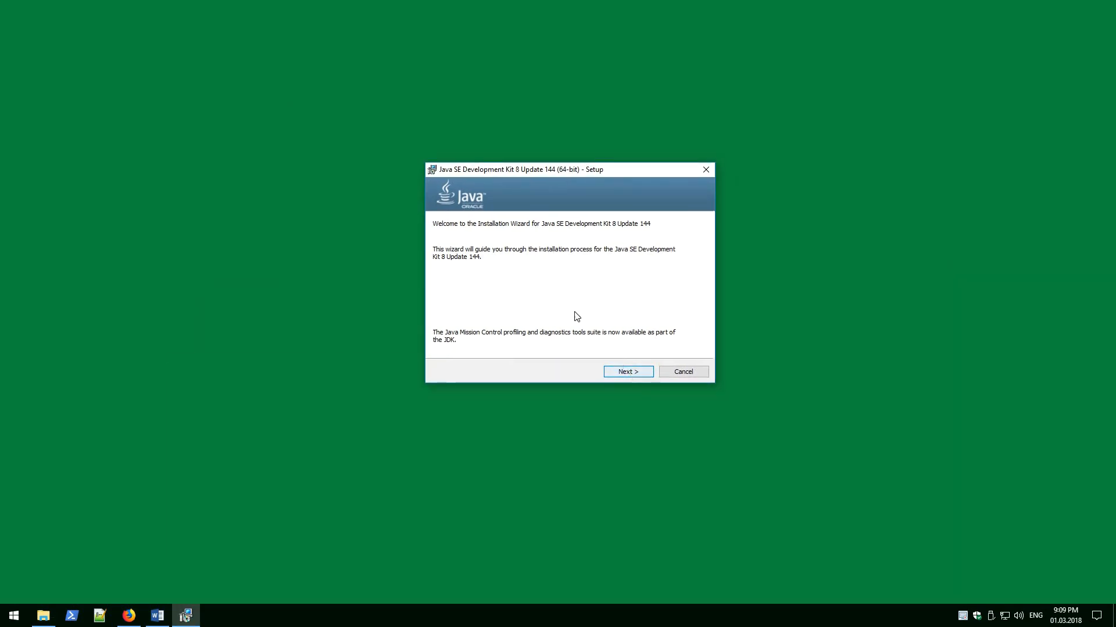
- Install Java SE Development Kit 8 Update 144 and its JRE in the default folders, and close the setup
left_click(610, 371)
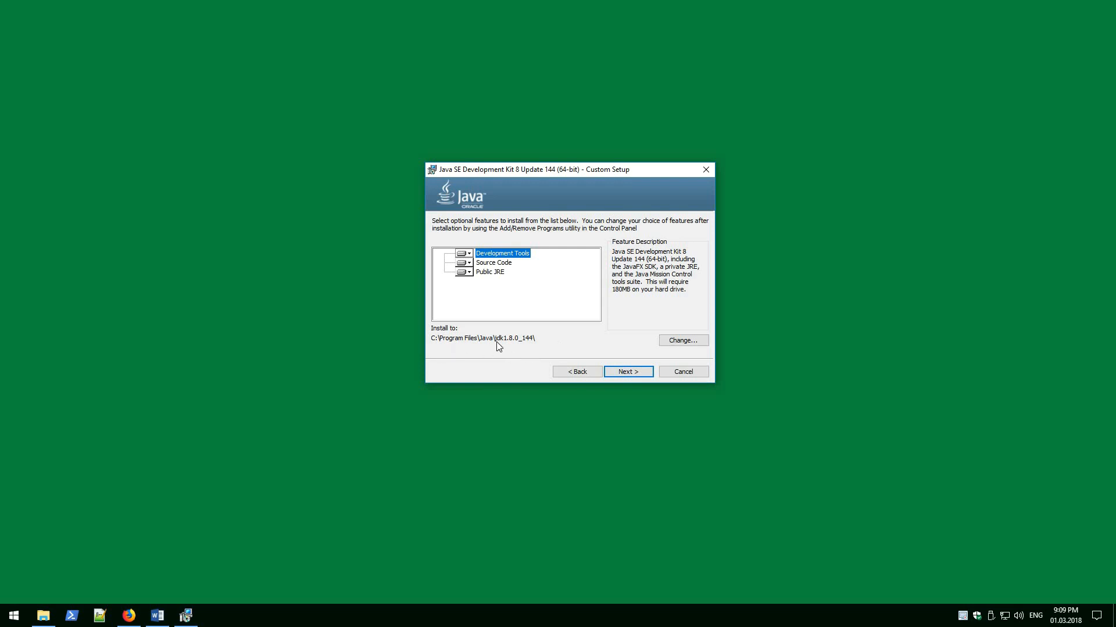
left_click(628, 372)
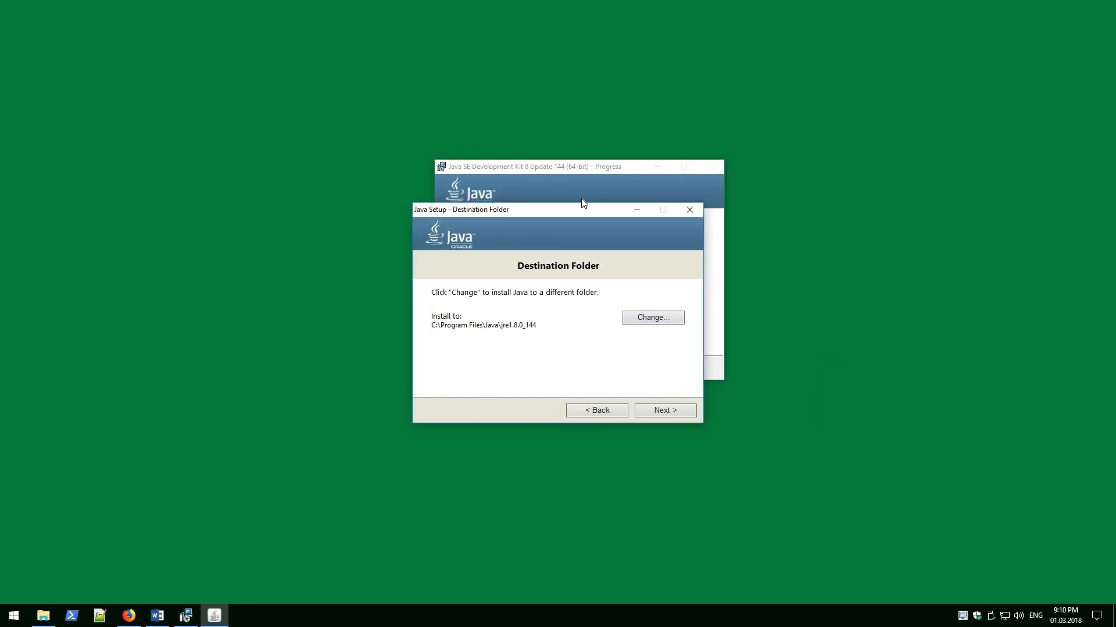
left_click(675, 410)
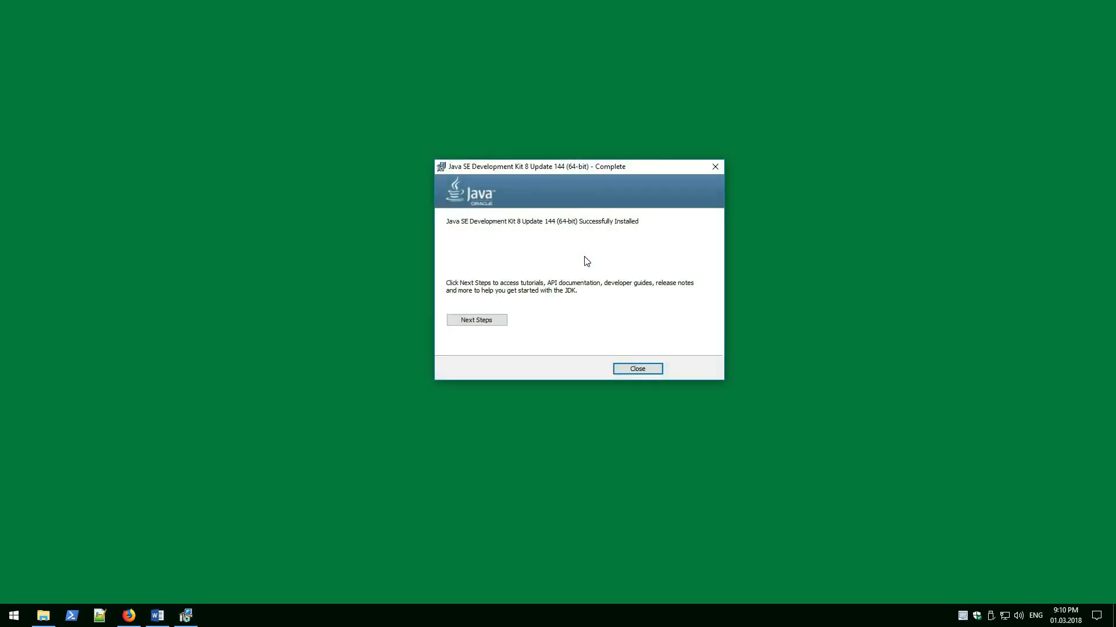
left_click_drag(551, 169, 569, 170)
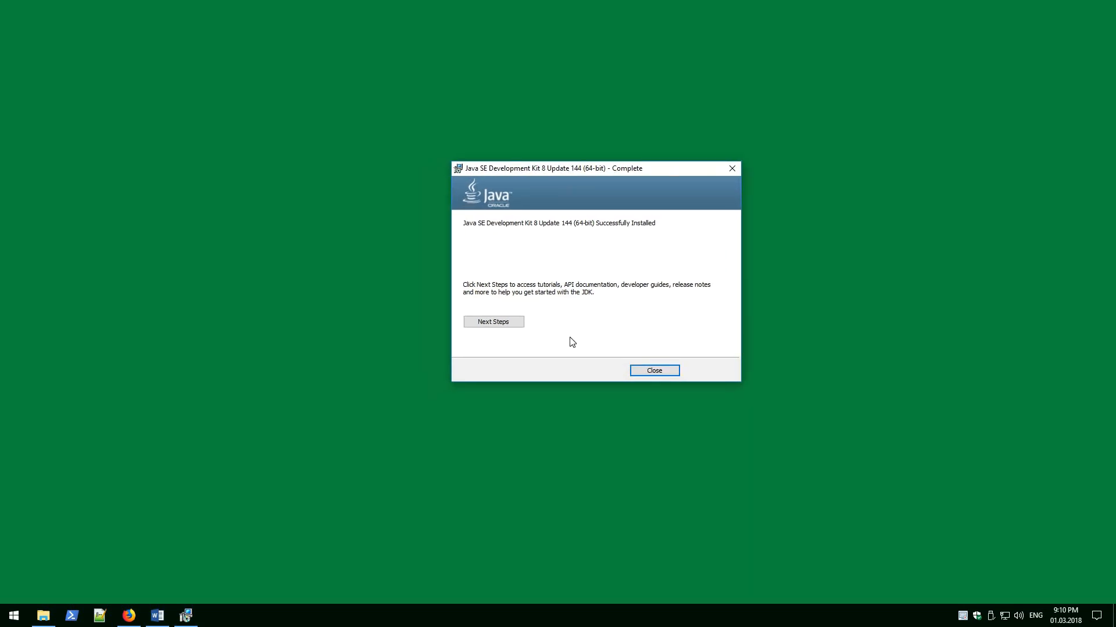
left_click(655, 370)
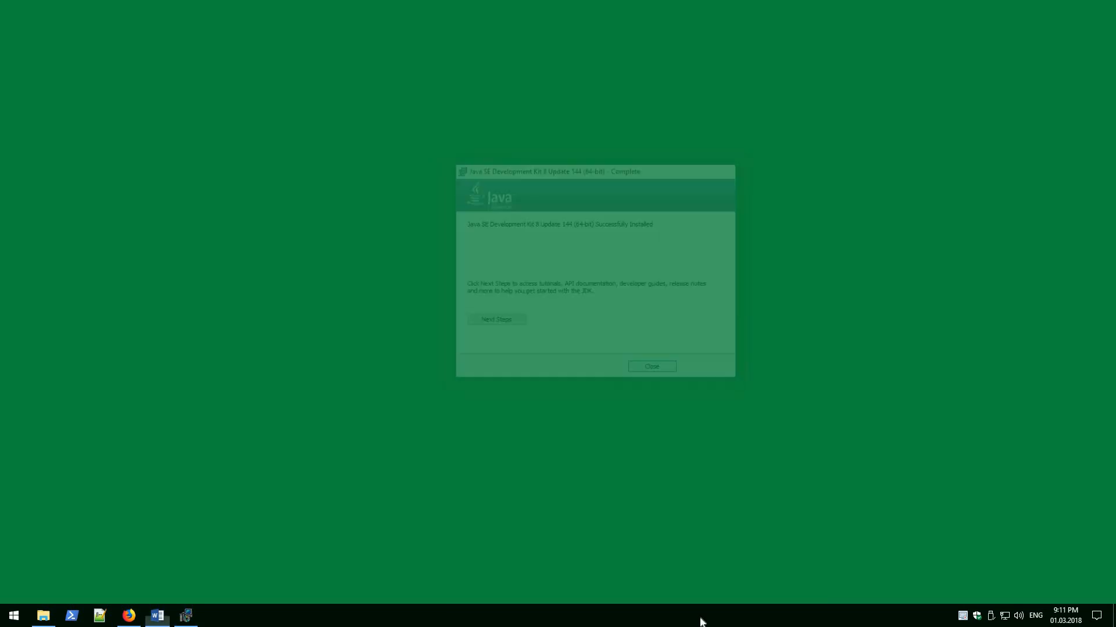
- Copy the Android folder from Android.zip in the J3Dtutorials Downloads folder to the root of Local Disk (C:)
left_click(55, 619)
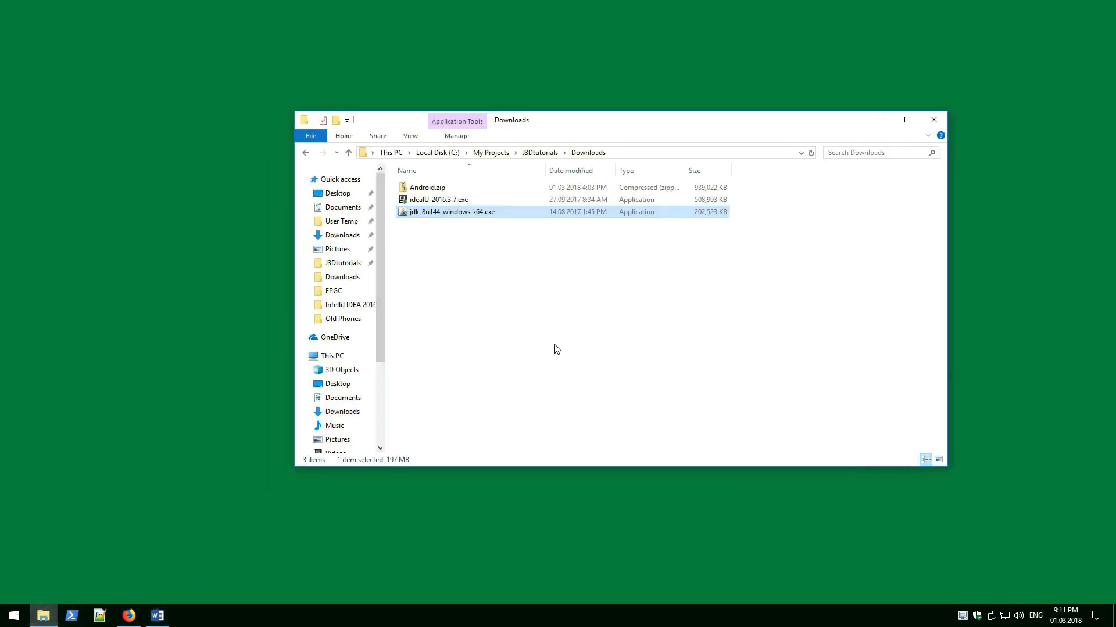
left_click(482, 187)
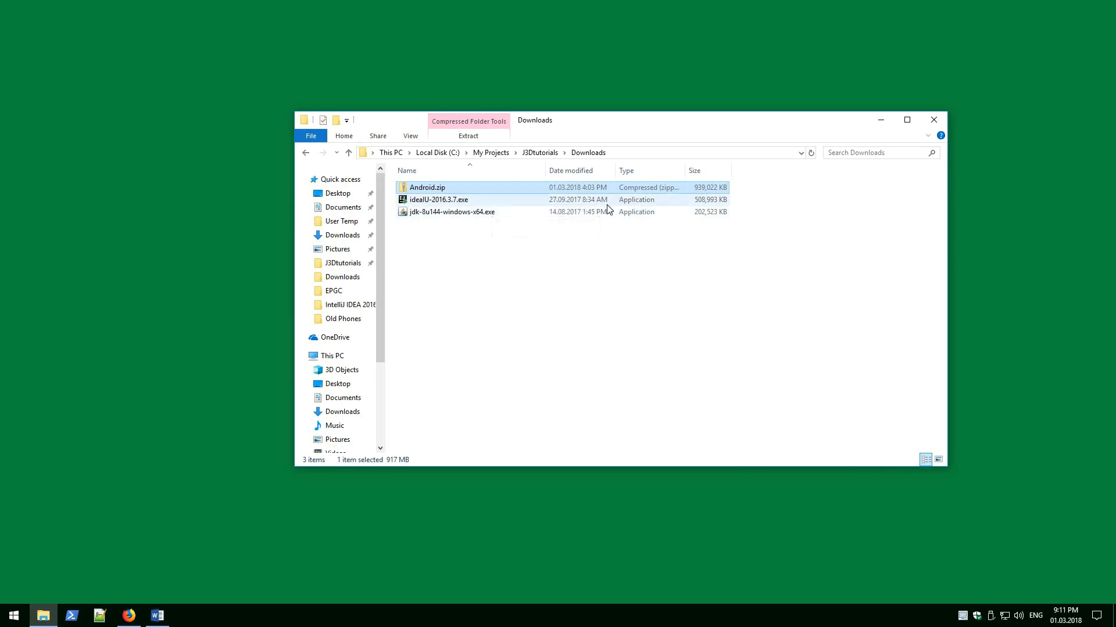
double_click(440, 193)
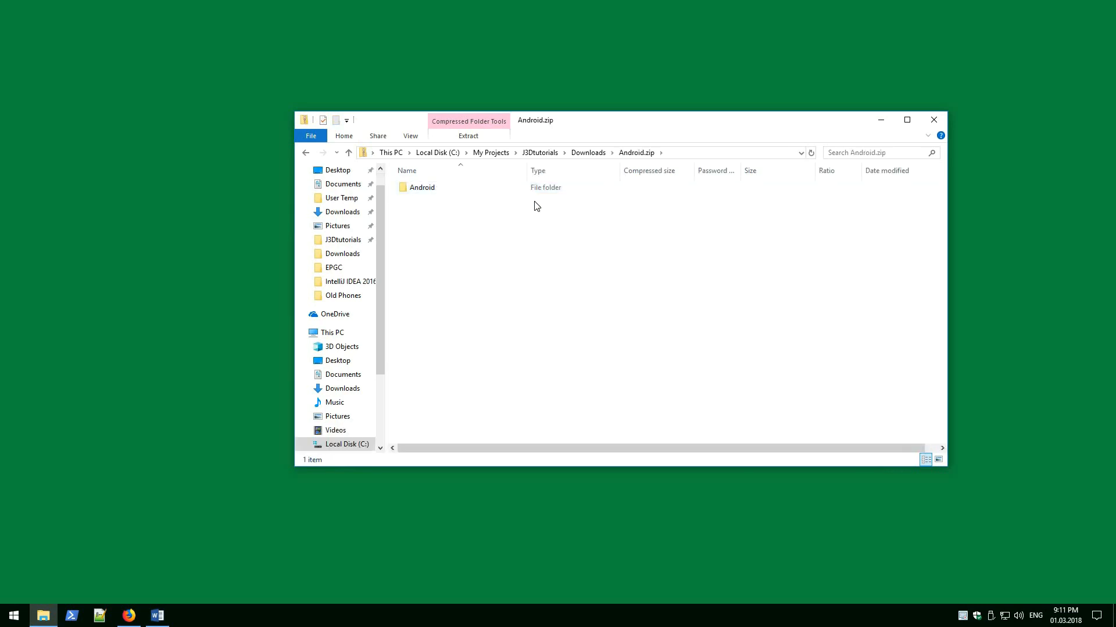
left_click(535, 193)
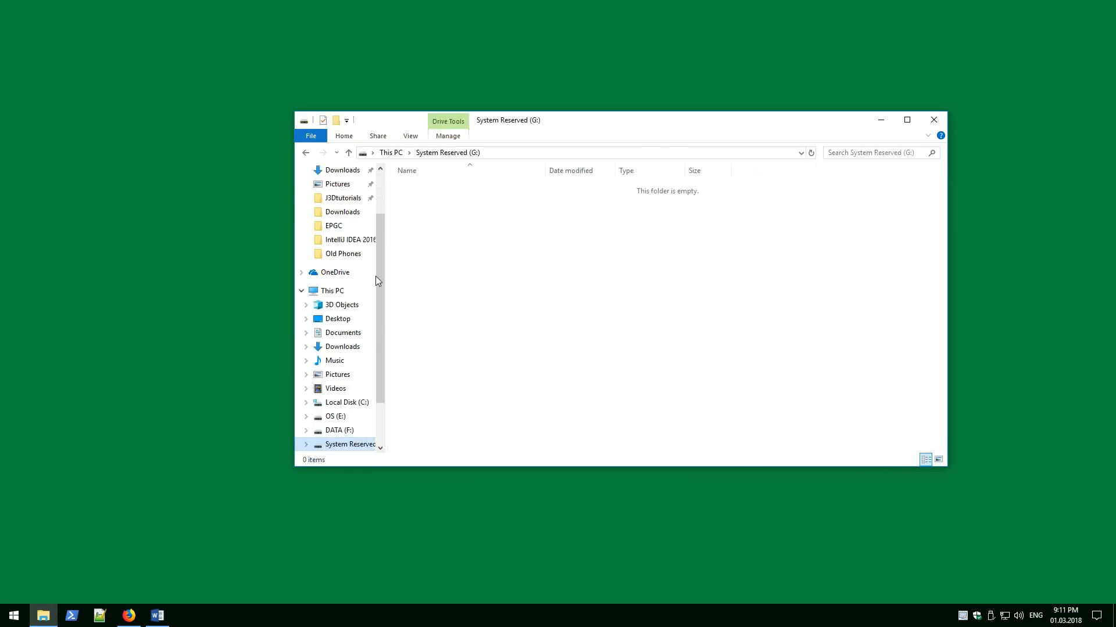
left_click(347, 402)
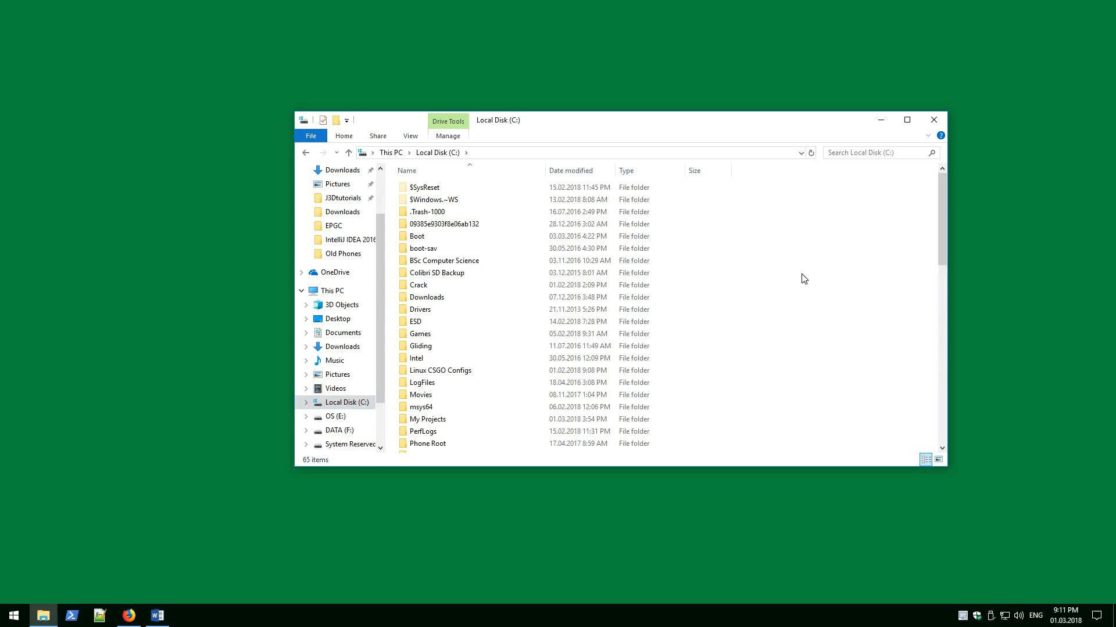
key("ctrl+v")
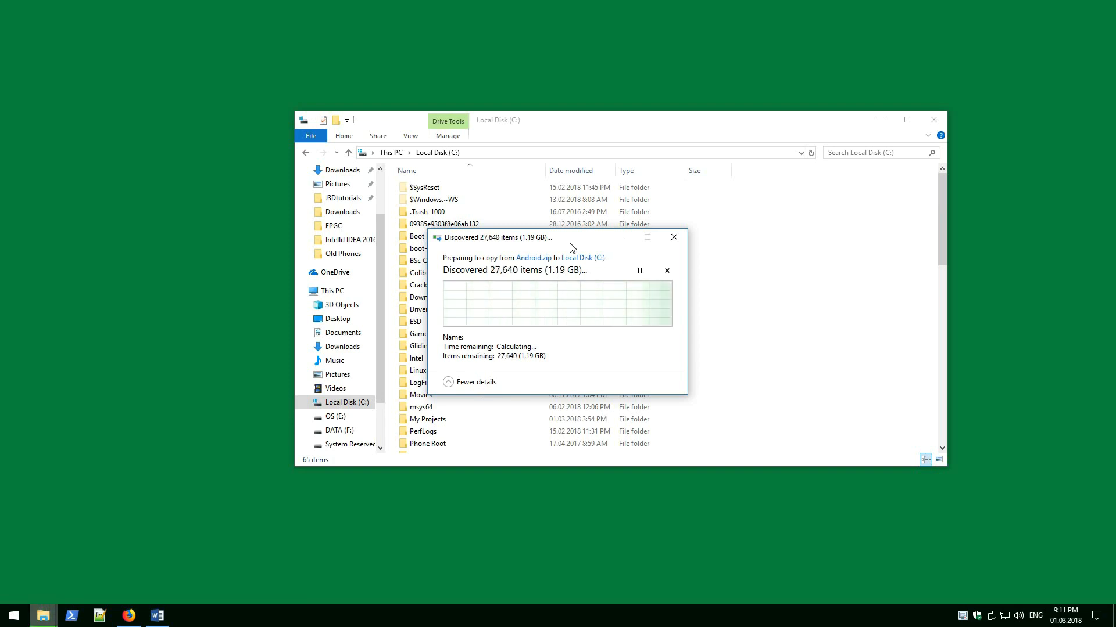
left_click_drag(573, 238, 605, 237)
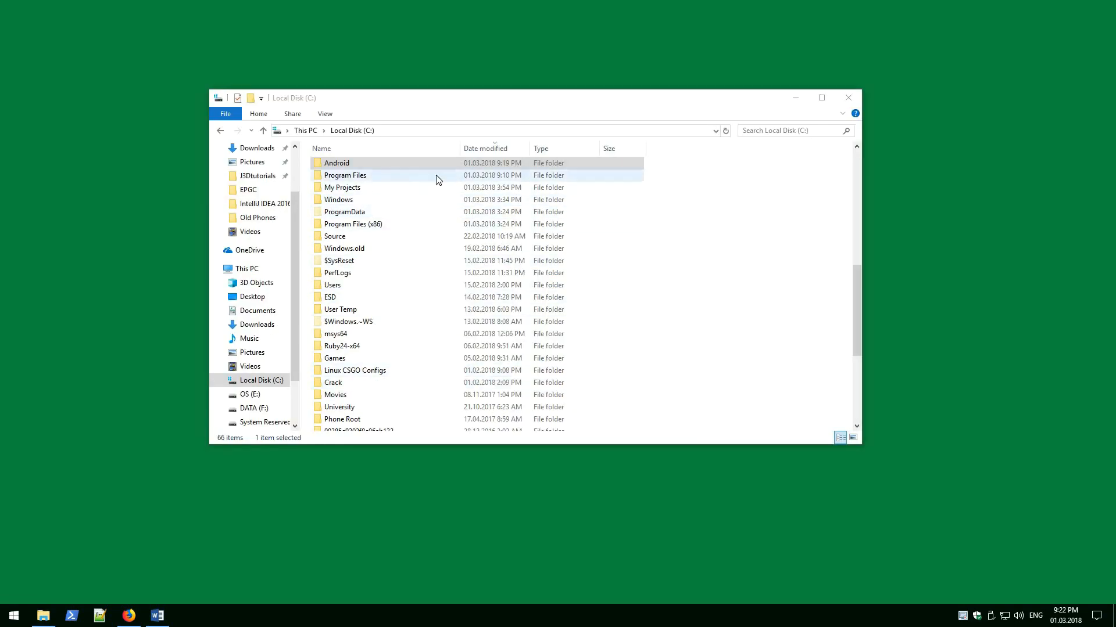
- Examine the contents and path of the extracted Android folder on Local Disk (C:), and return to the drive root
scroll(576, 247, "down", 2)
scroll(575, 247, "up", 2)
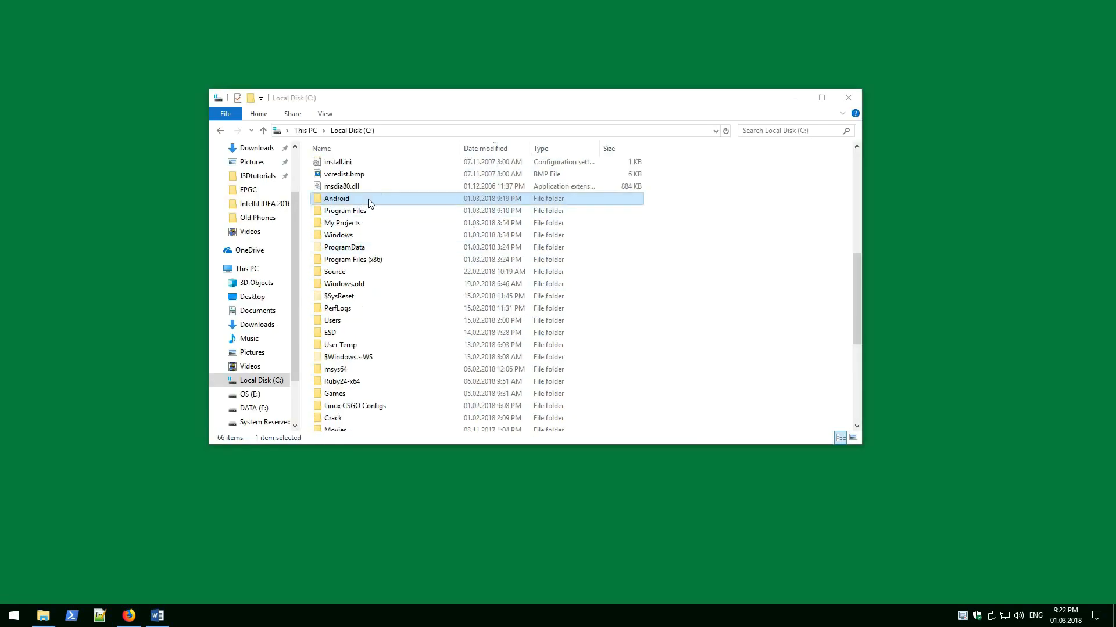
double_click(375, 198)
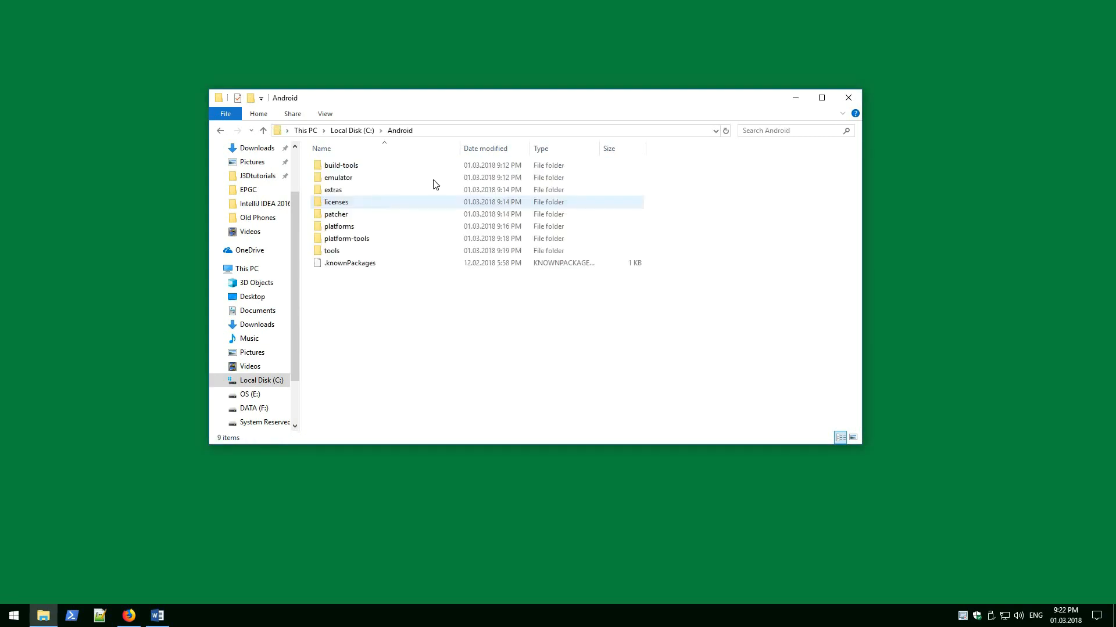
left_click(490, 132)
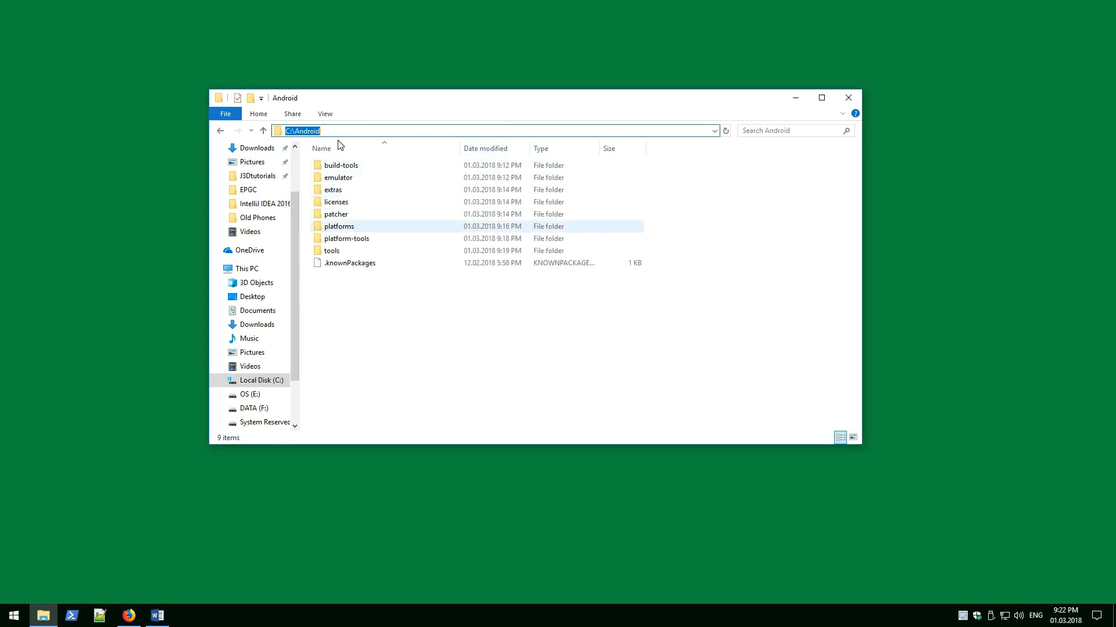
left_click(425, 315)
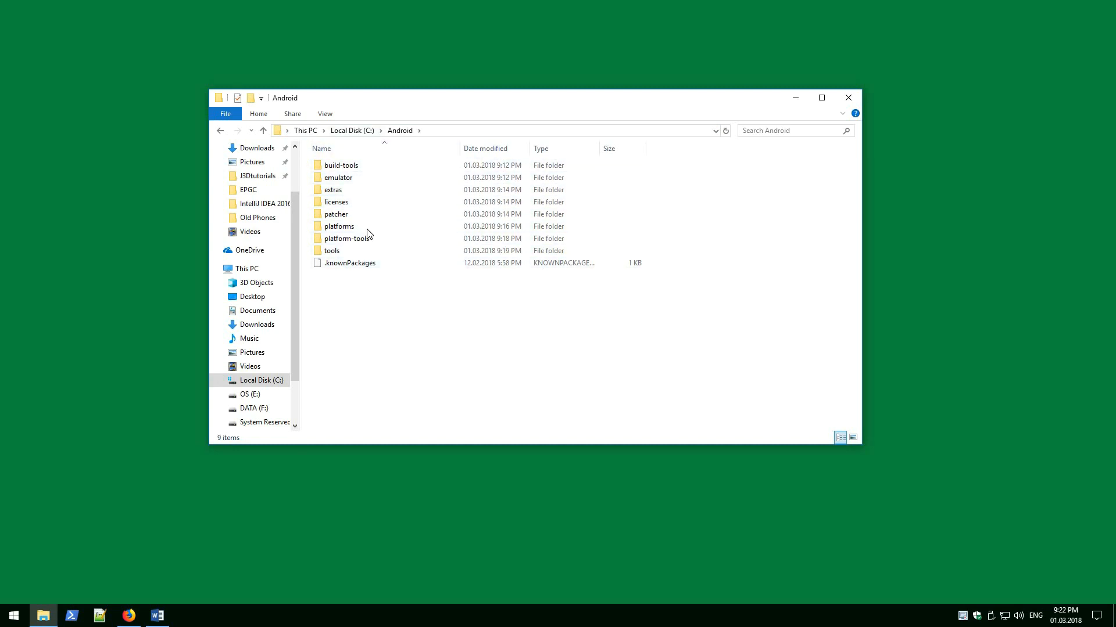
left_click(345, 132)
scroll(374, 372, "down", 3)
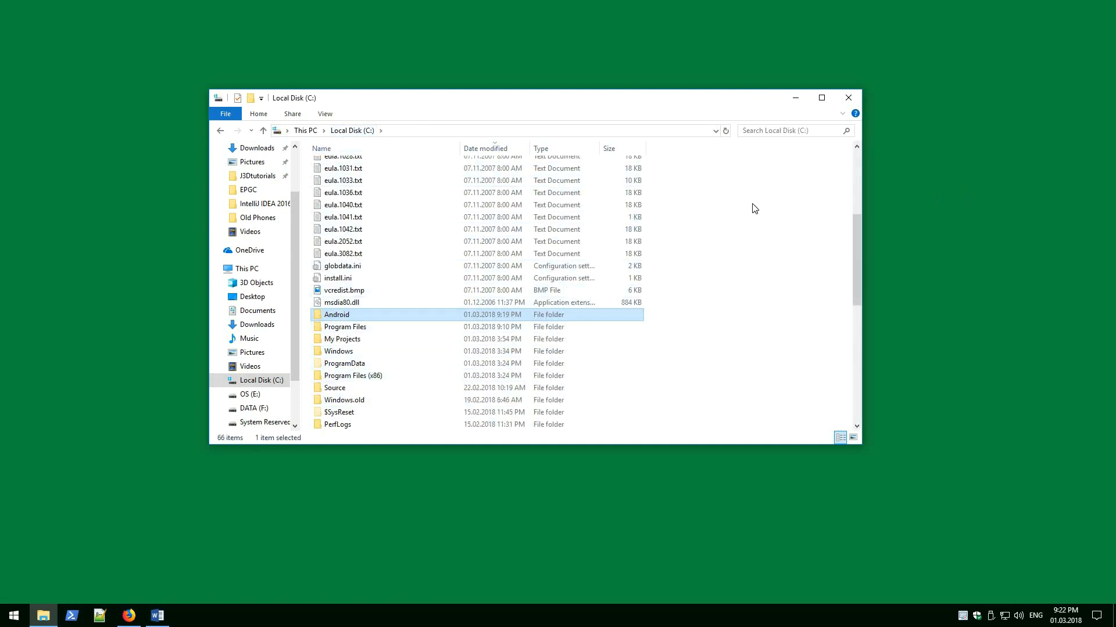
scroll(753, 207, "down", 2)
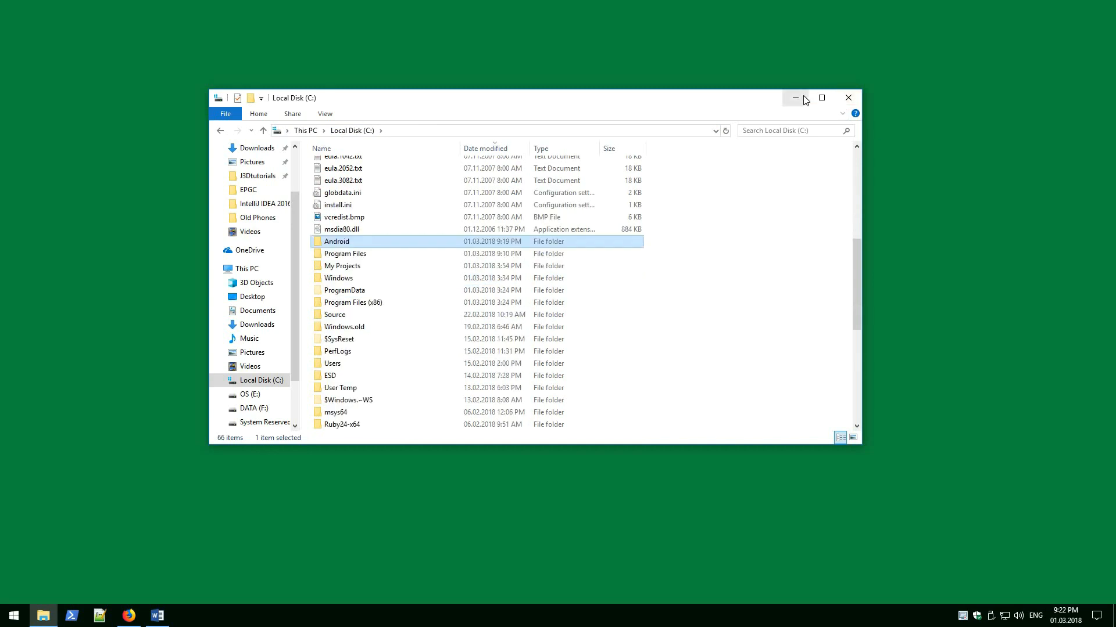
- Launch the ideaIU-2016.3.7.exe installer from the J3Dtutorials Downloads folder and minimize the folder window
left_click(257, 175)
double_click(337, 167)
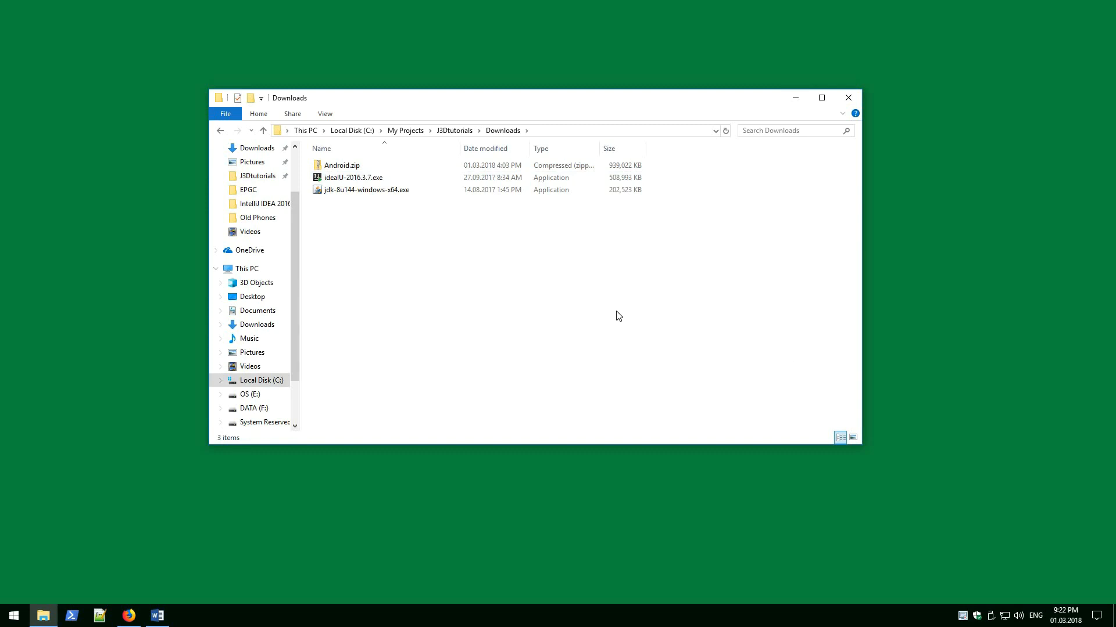
left_click(394, 180)
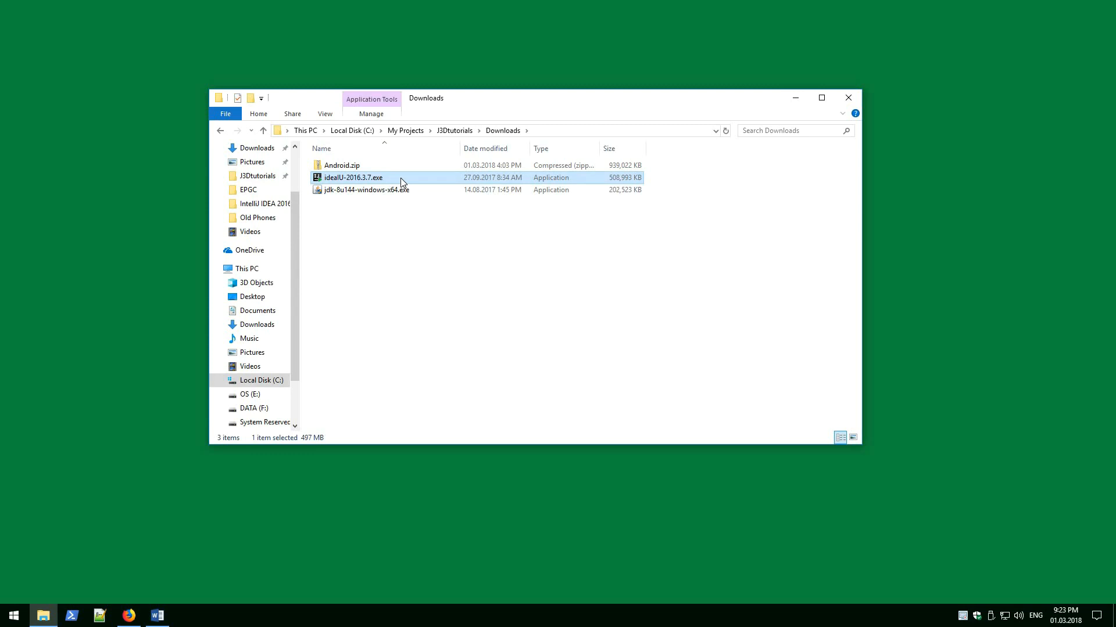
double_click(383, 180)
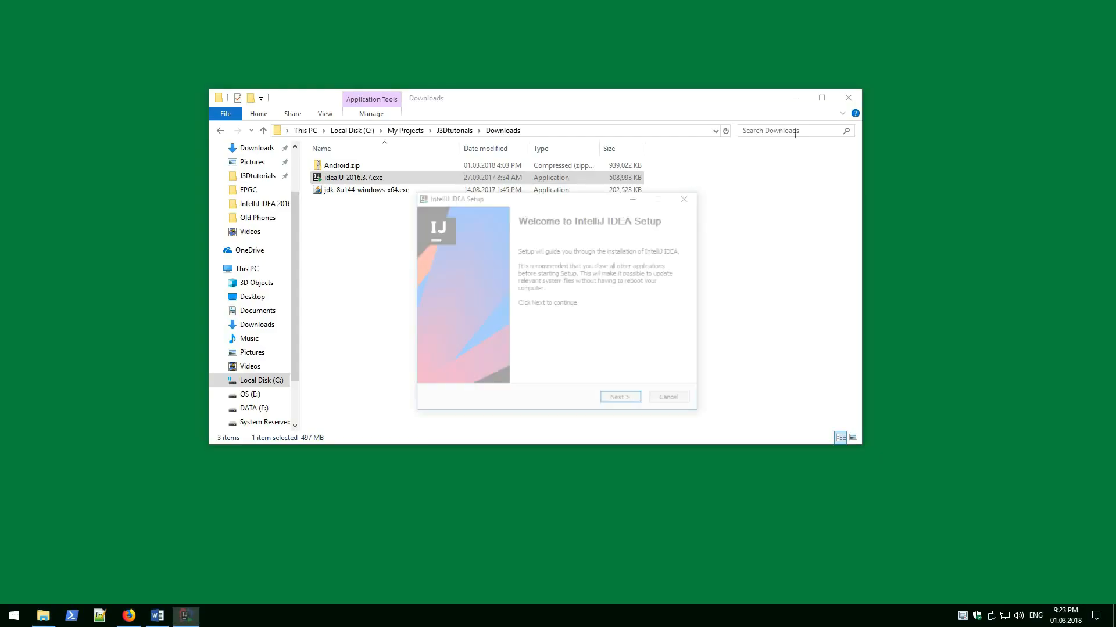
left_click(785, 103)
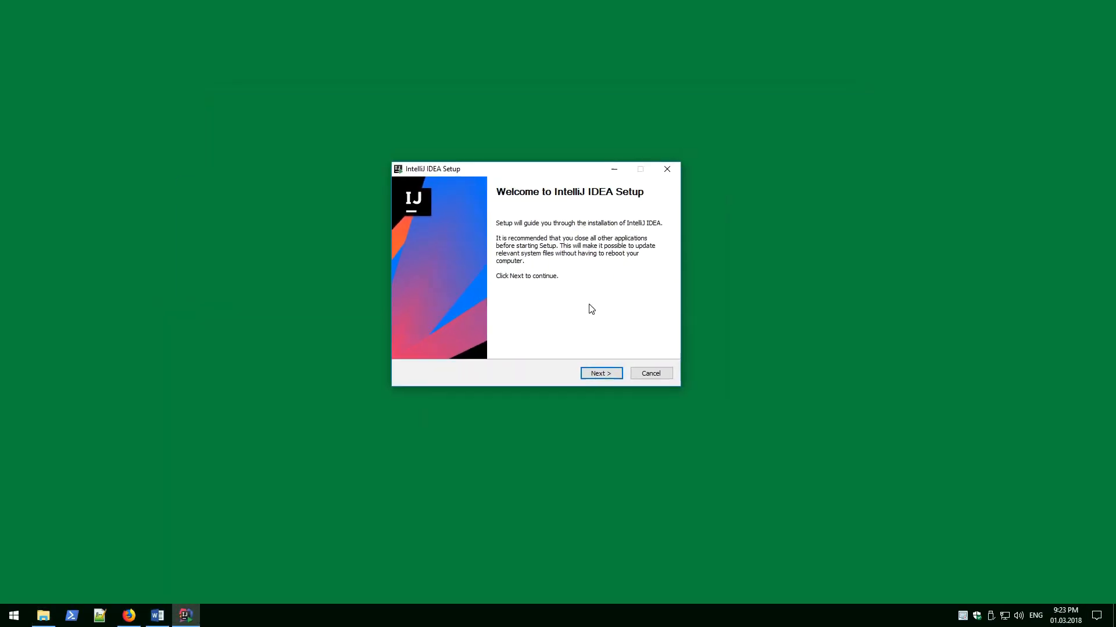
- Install IntelliJ IDEA in the default destination folder with the .java file association and the JetBrains Start Menu folder
left_click(614, 373)
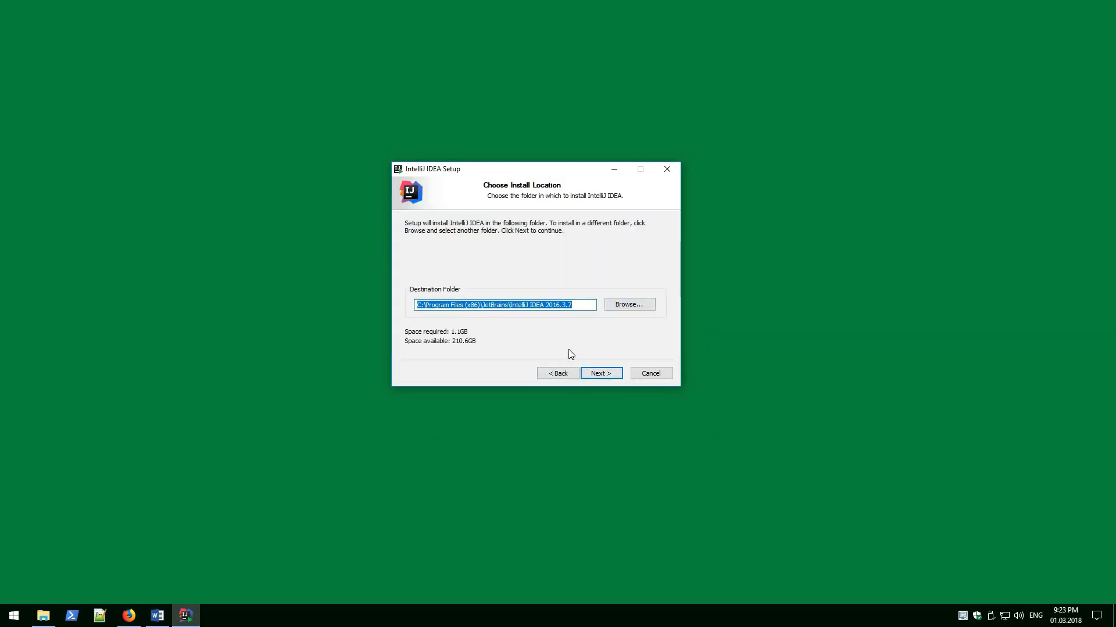
left_click(601, 373)
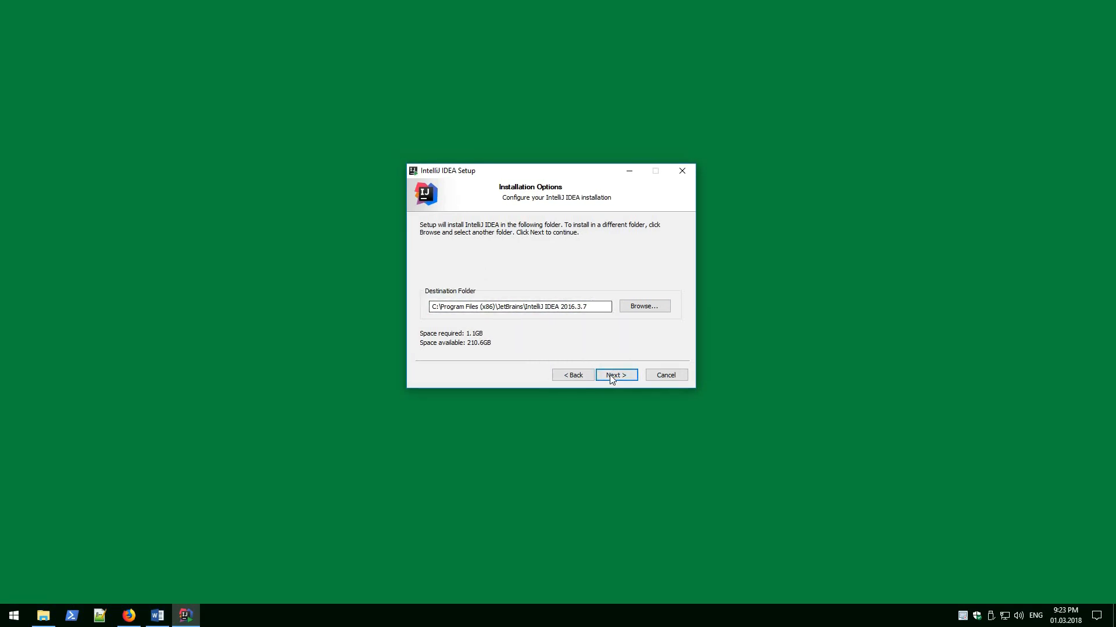
left_click(611, 378)
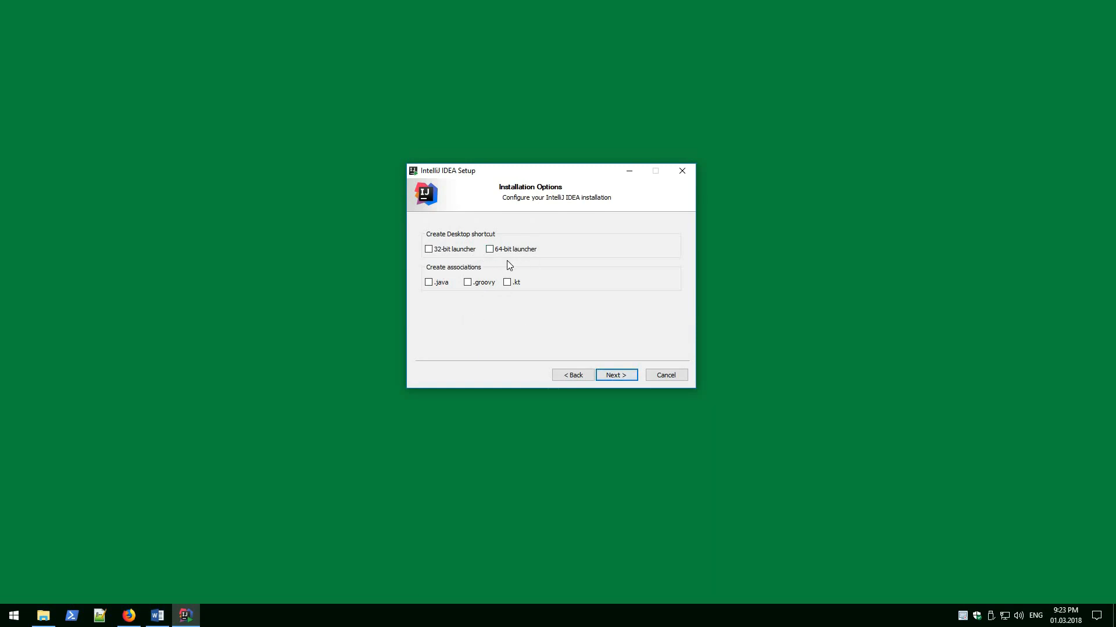
left_click(430, 282)
left_click(632, 376)
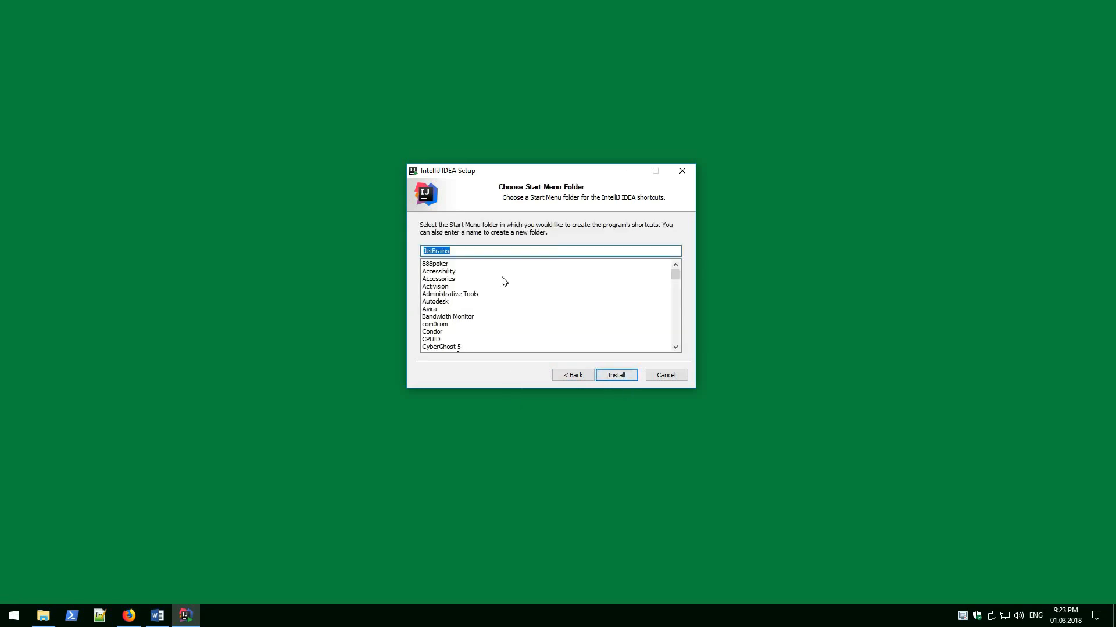
left_click(617, 376)
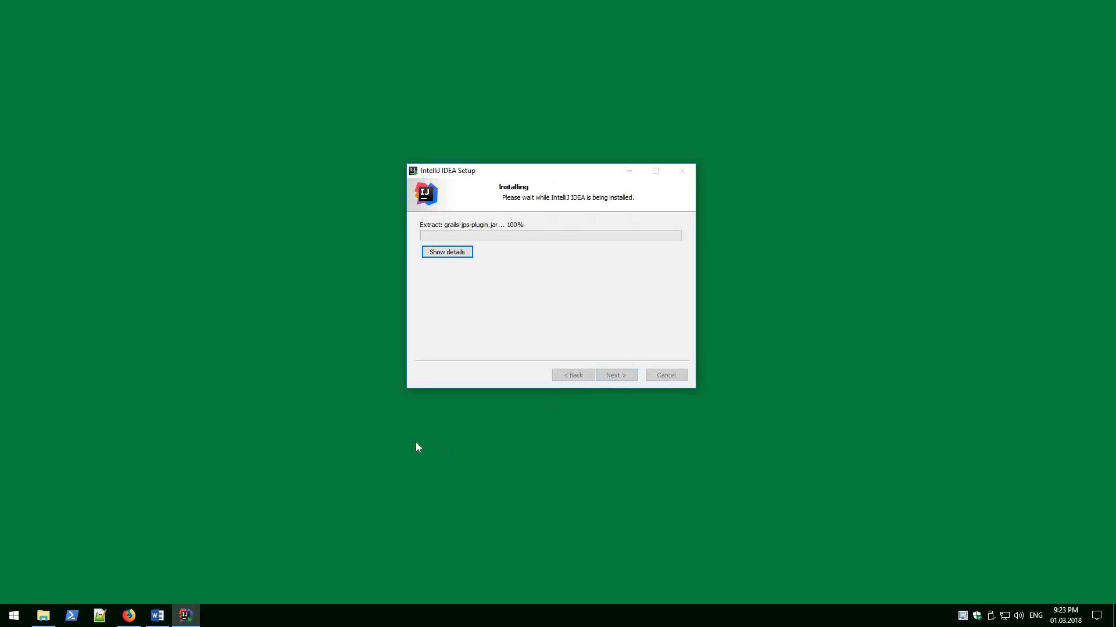
left_click(452, 254)
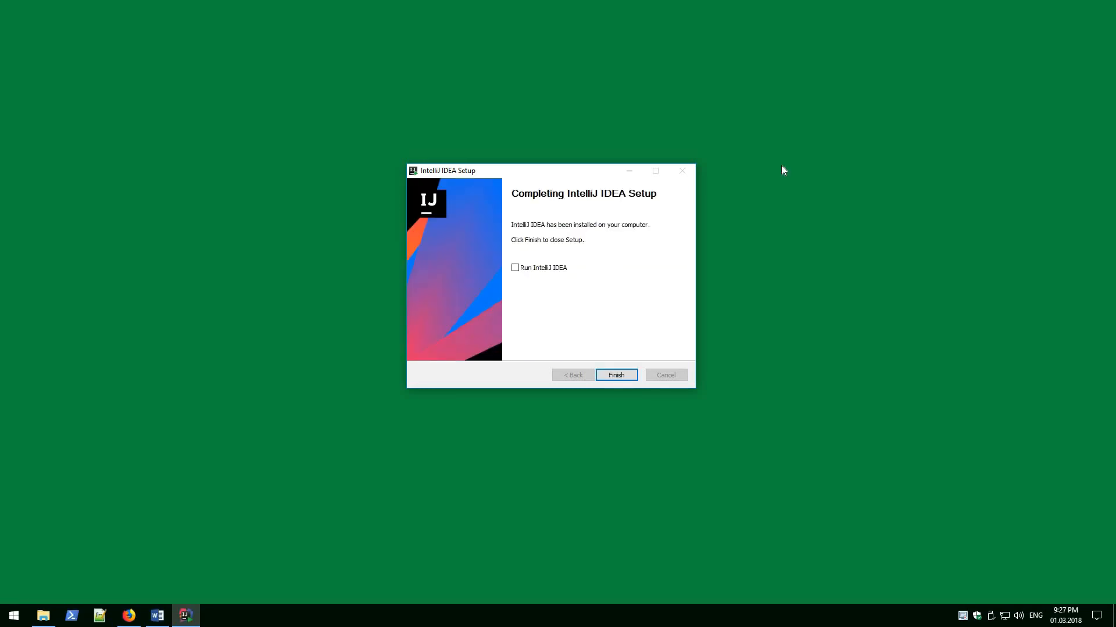
- Finish the IntelliJ IDEA setup with the option to run the program enabled
left_click_drag(543, 170, 516, 157)
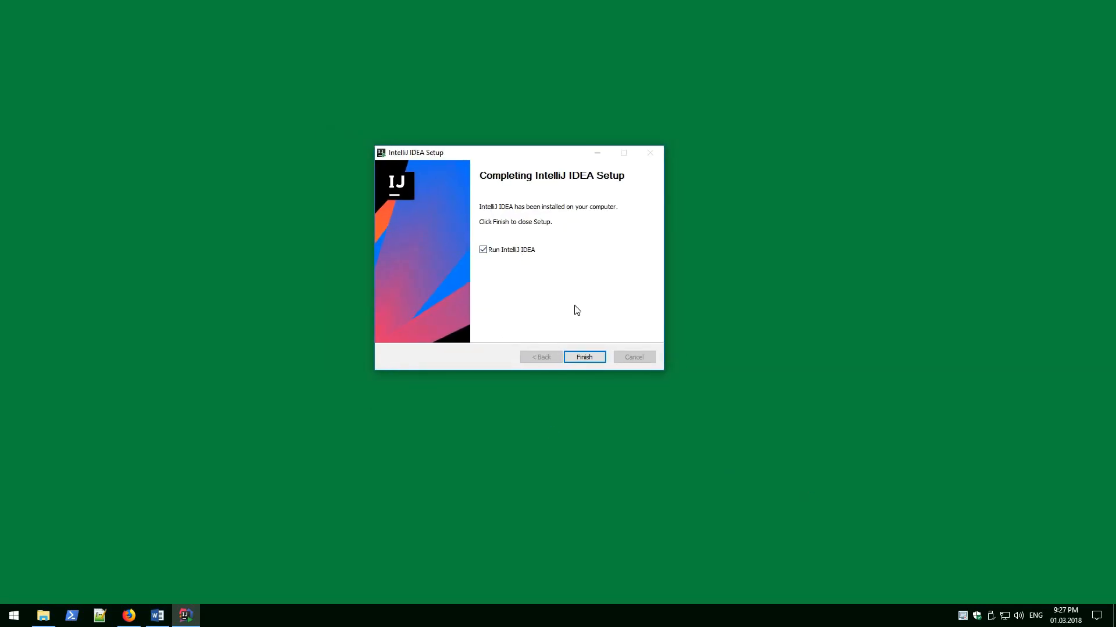
left_click(532, 250)
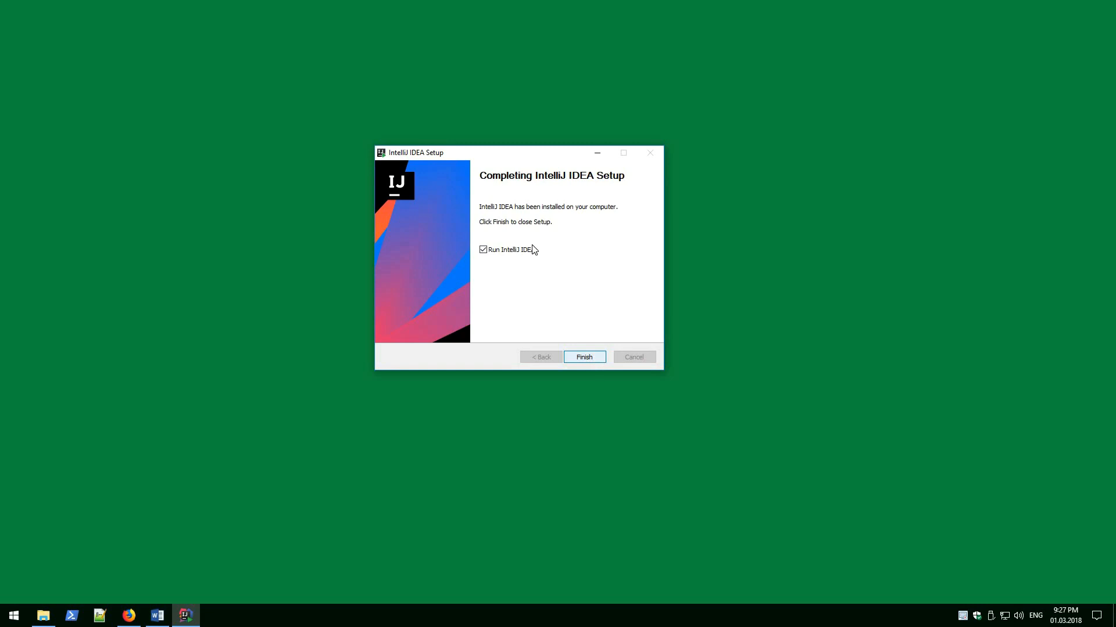
left_click(591, 357)
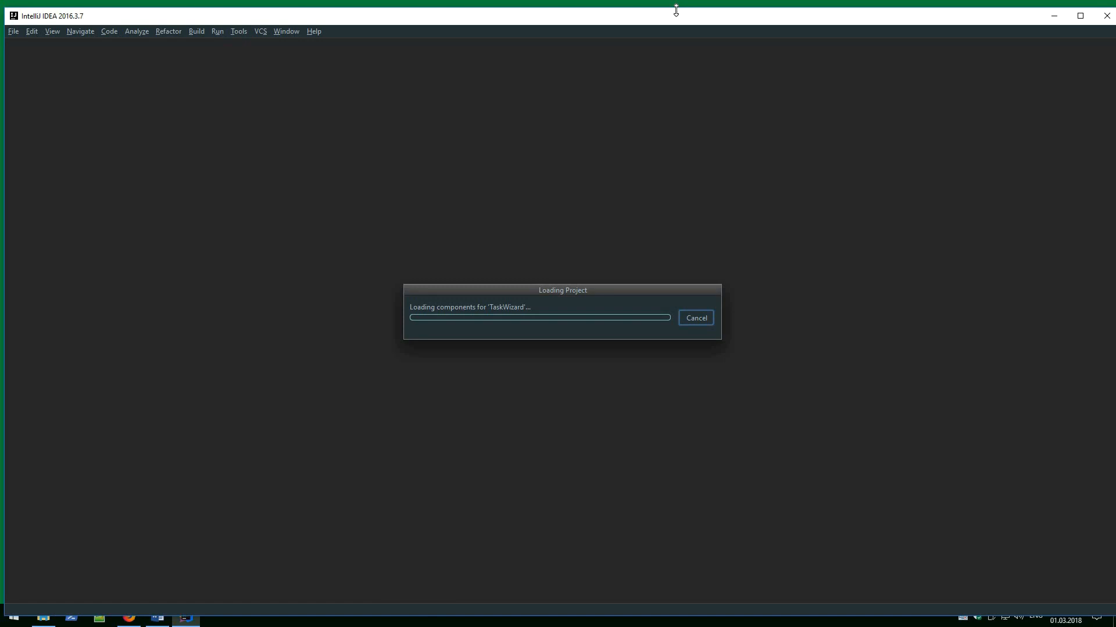
- Maximize the IDE window, cancel loading the TaskWizard project and reposition the welcome window
left_click_drag(610, 16, 668, 1)
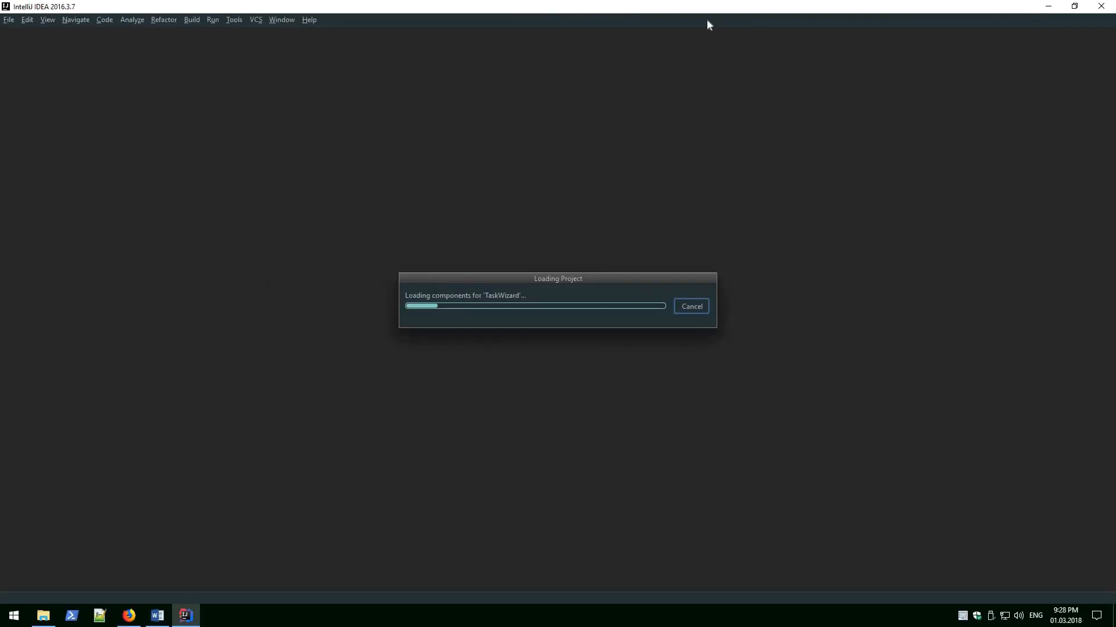
left_click(695, 308)
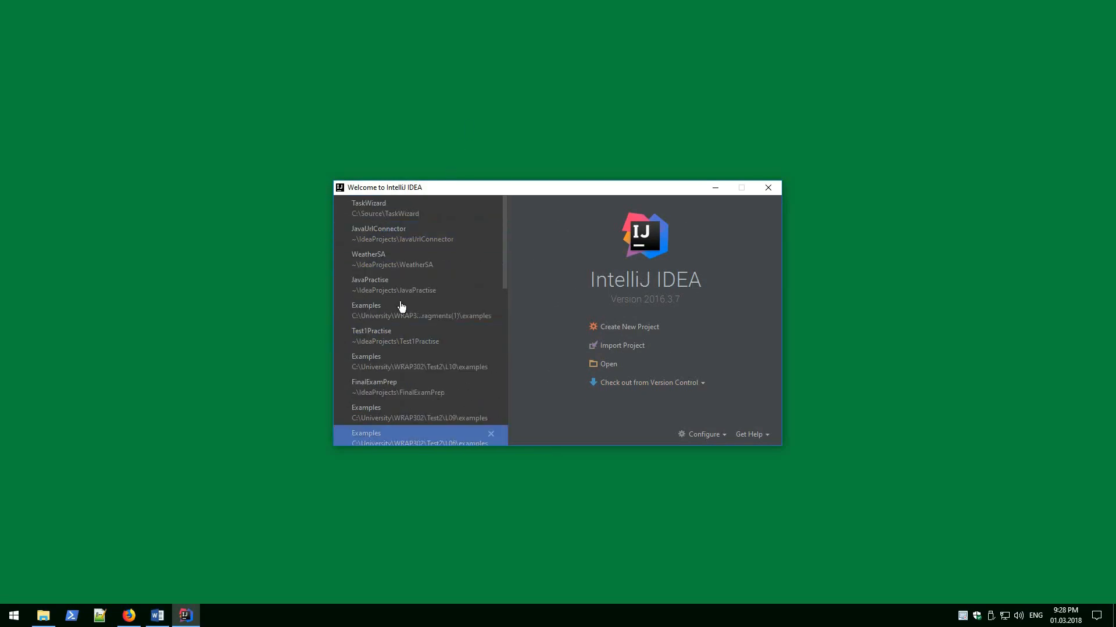
left_click_drag(557, 184, 543, 170)
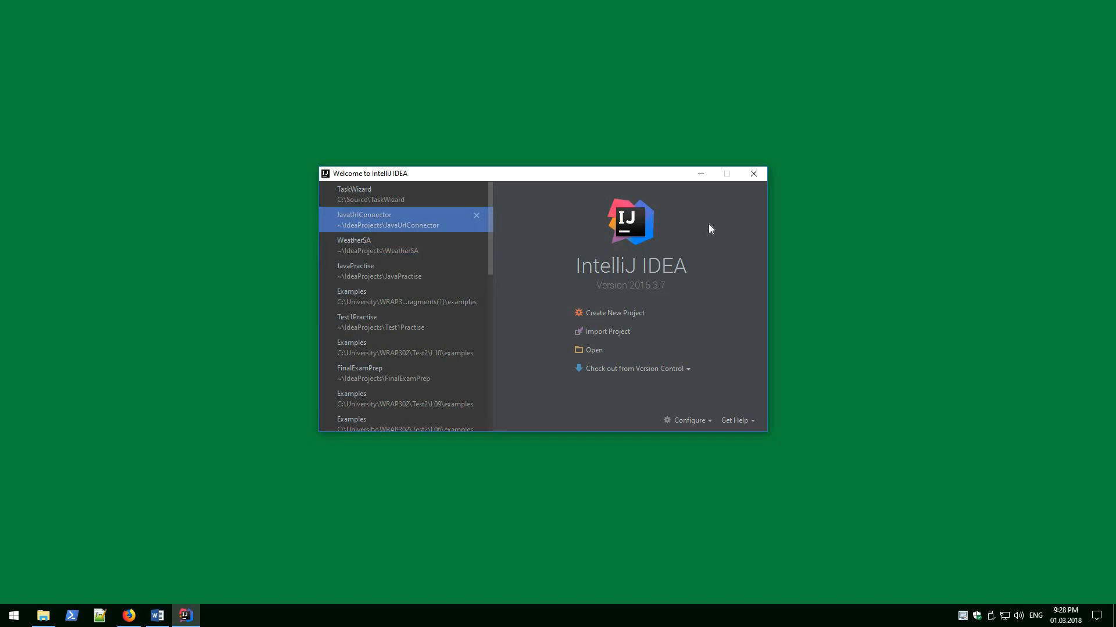
left_click_drag(681, 173, 675, 125)
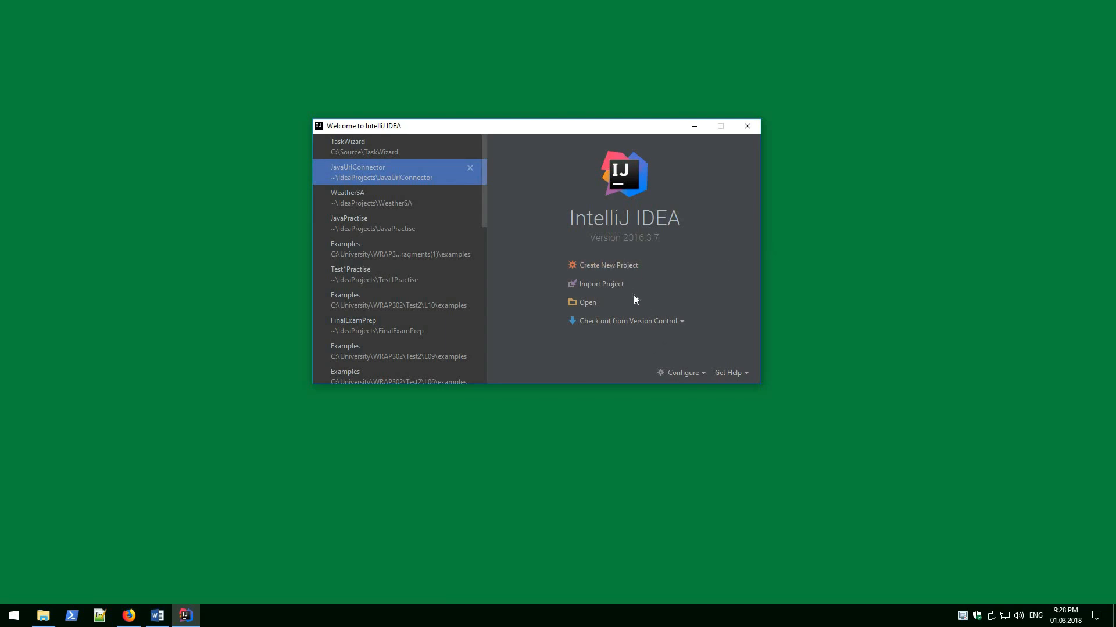
- Open the default project structure from the welcome window and set the project SDK to <No SDK>
left_click(682, 377)
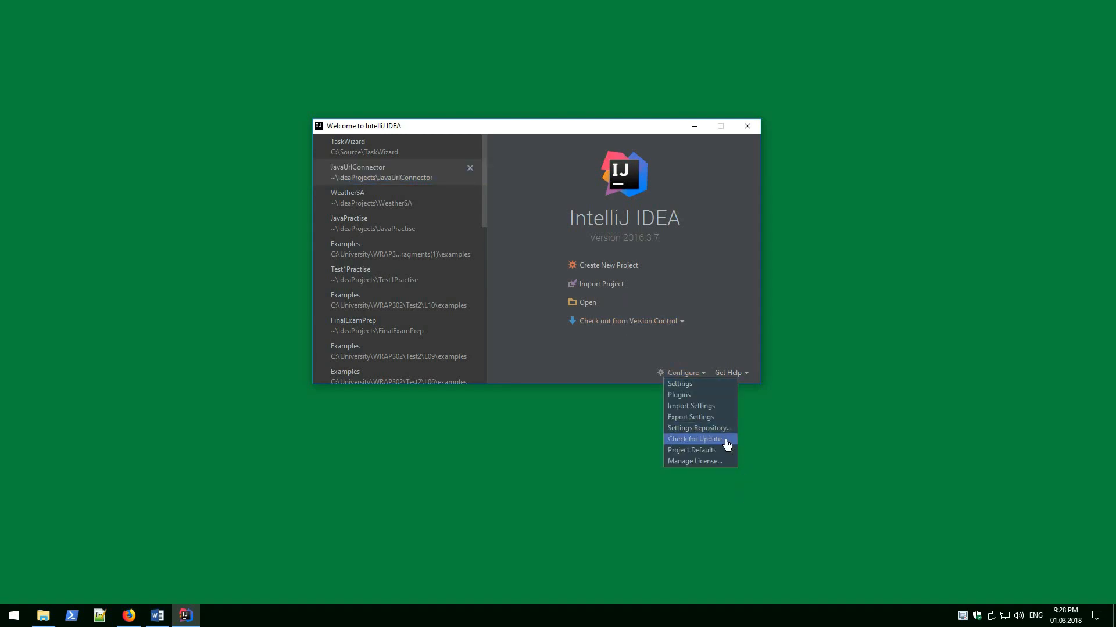
left_click(683, 376)
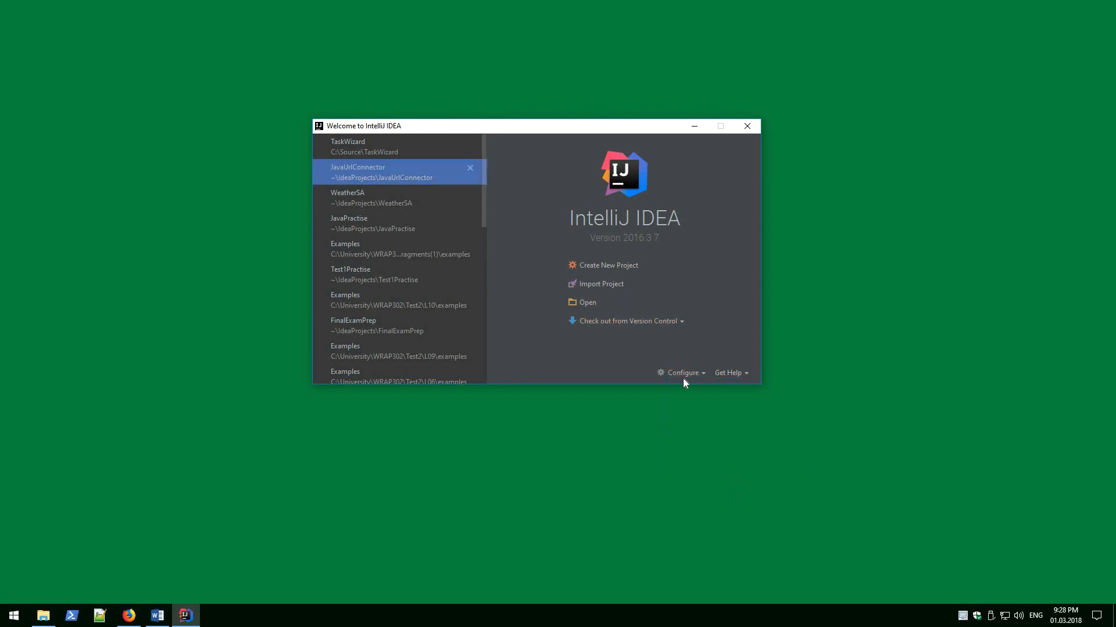
left_click(686, 376)
mouse_move(706, 451)
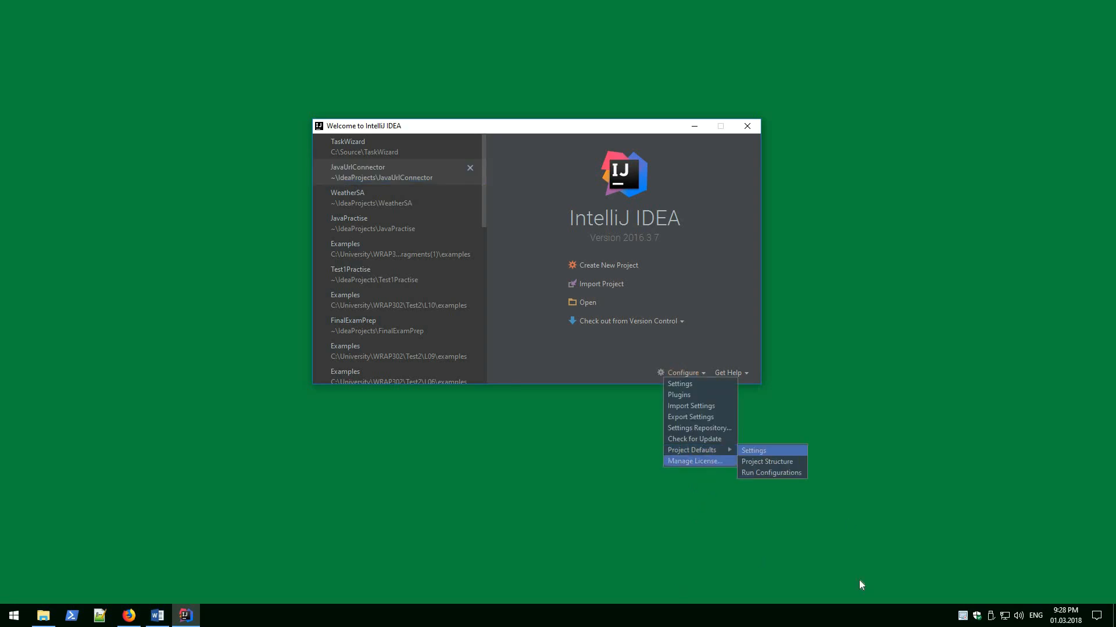
left_click(768, 463)
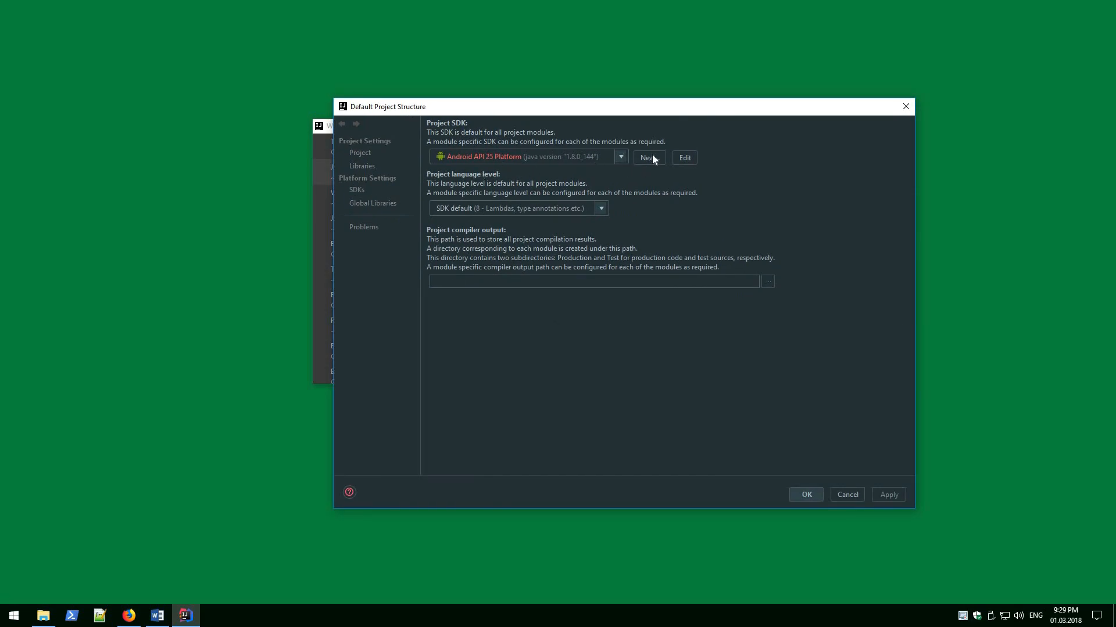
left_click(620, 157)
left_click(523, 169)
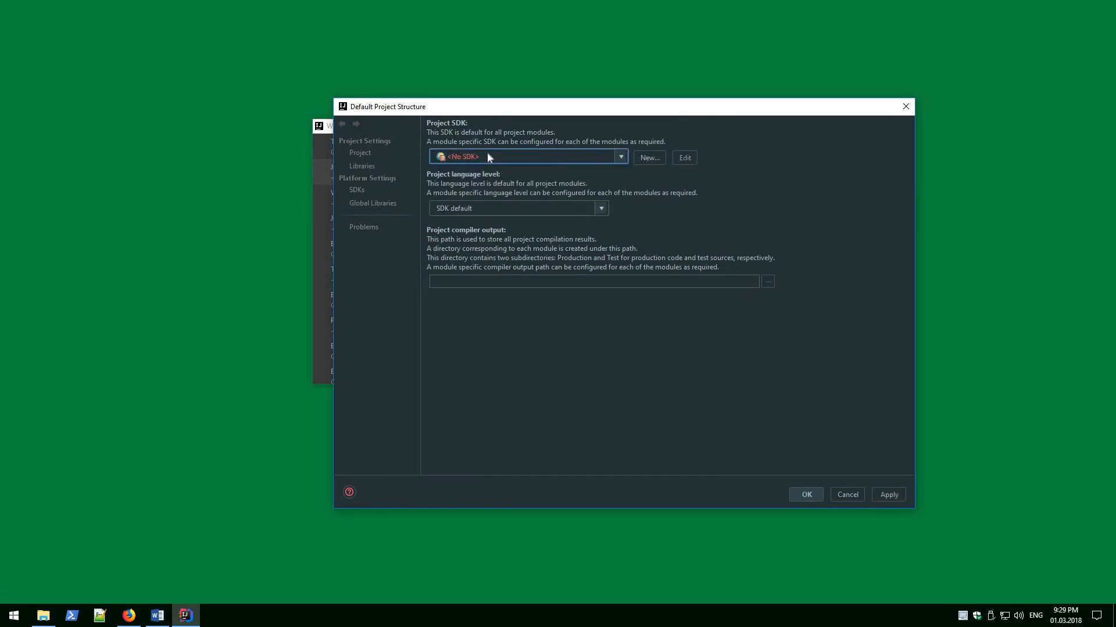
- Add the JDK in C:\Program Files\Java\jdk1.8.0_144 as the default project SDK and save the project structure
left_click(649, 158)
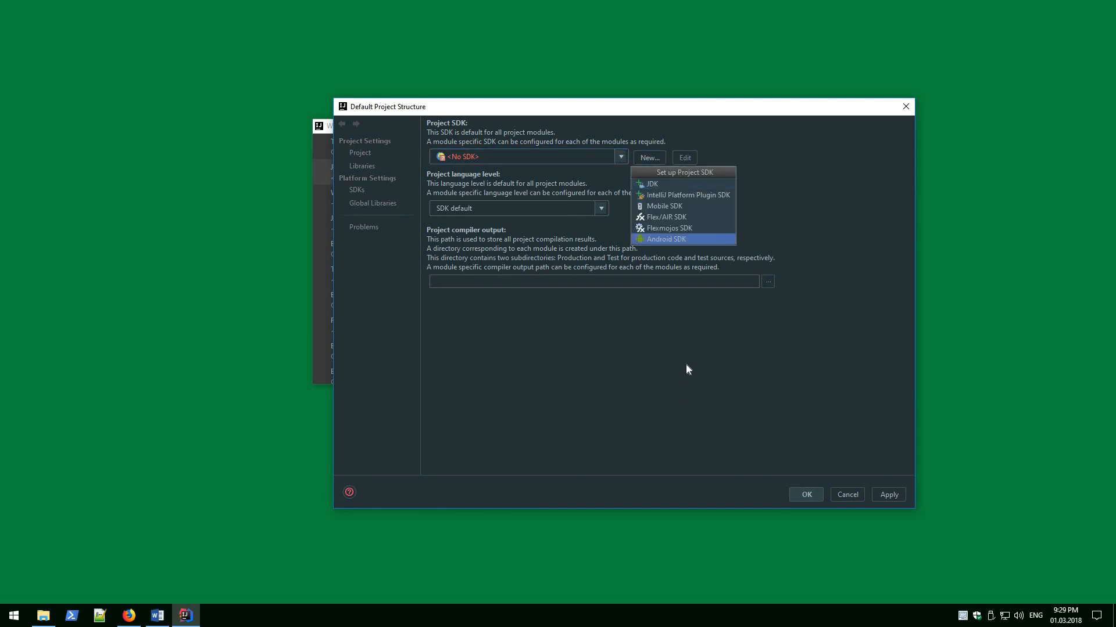
left_click(670, 185)
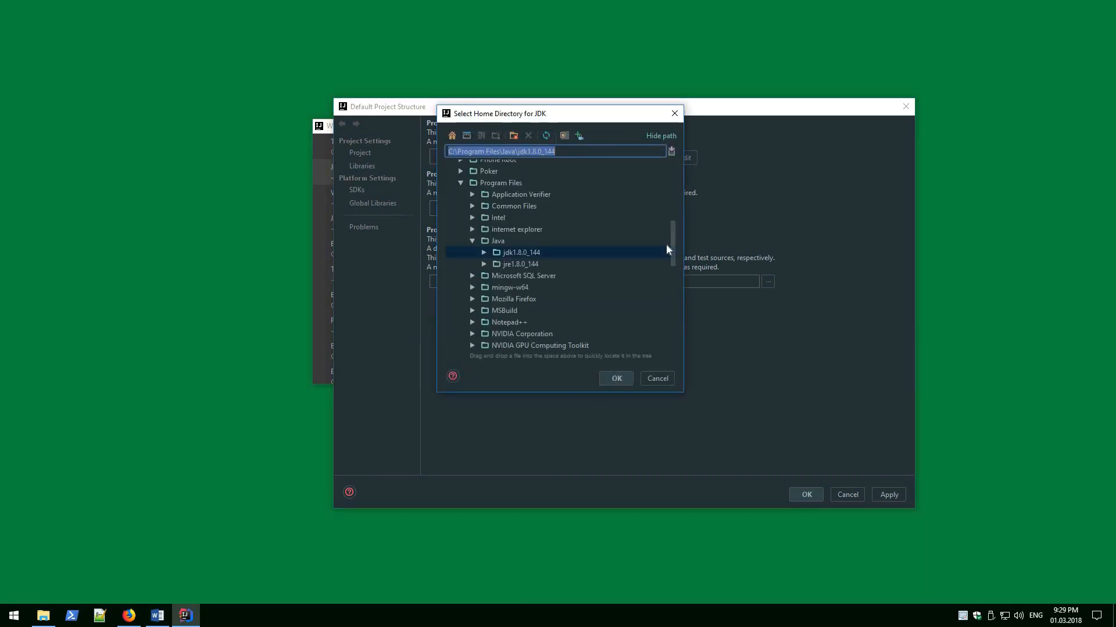
mouse_move(673, 232)
left_mouse_down()
mouse_move(671, 179)
mouse_move(673, 227)
left_mouse_up()
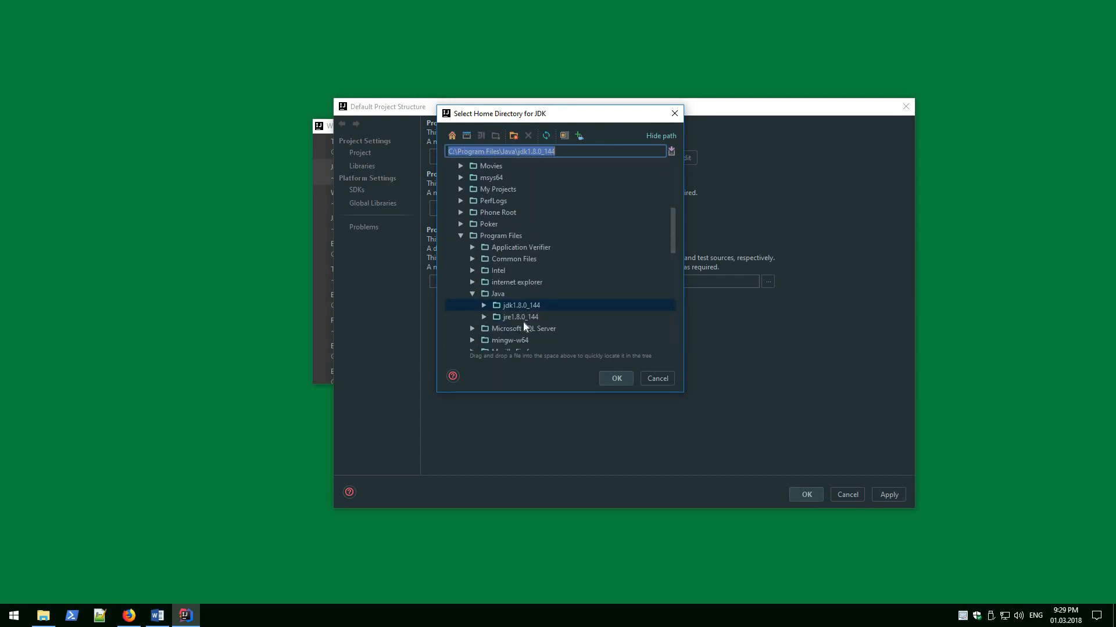
left_click(514, 305)
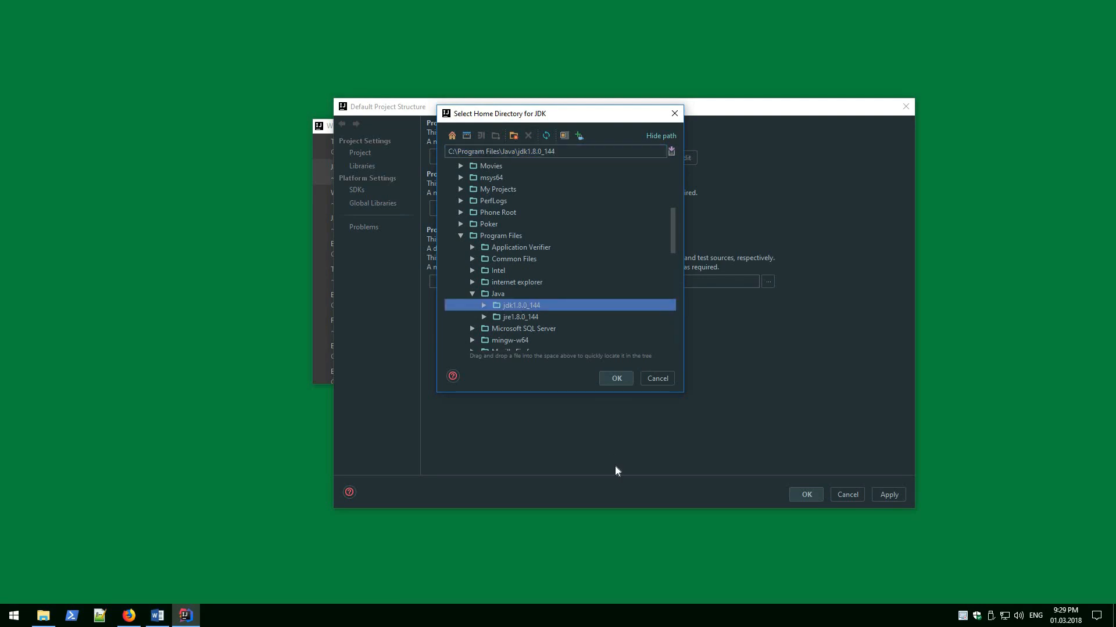
left_click(615, 379)
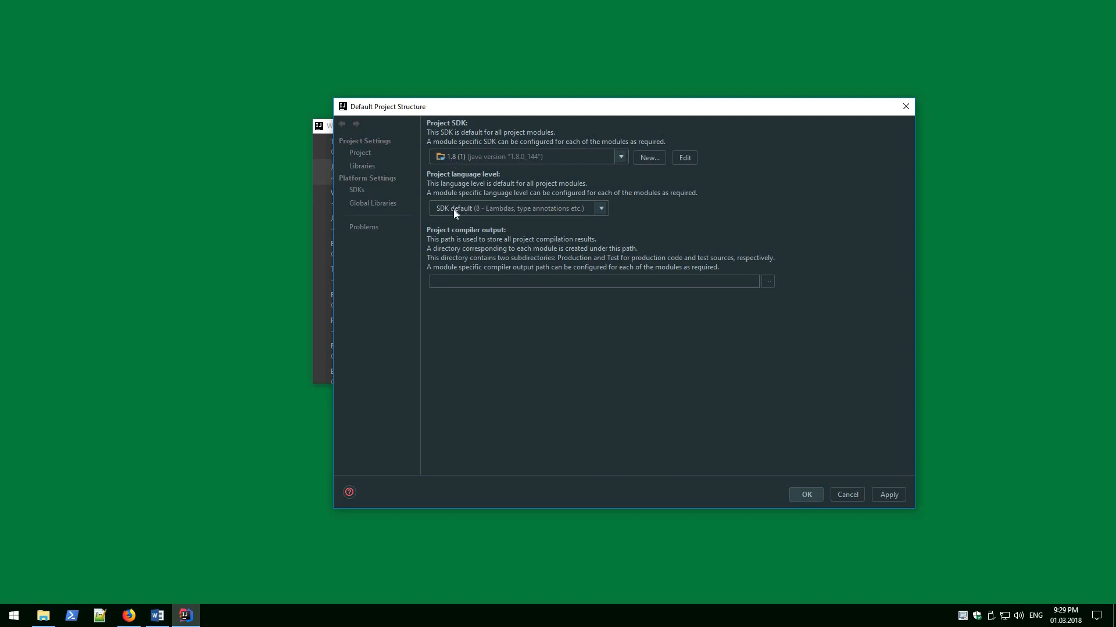
left_click(817, 495)
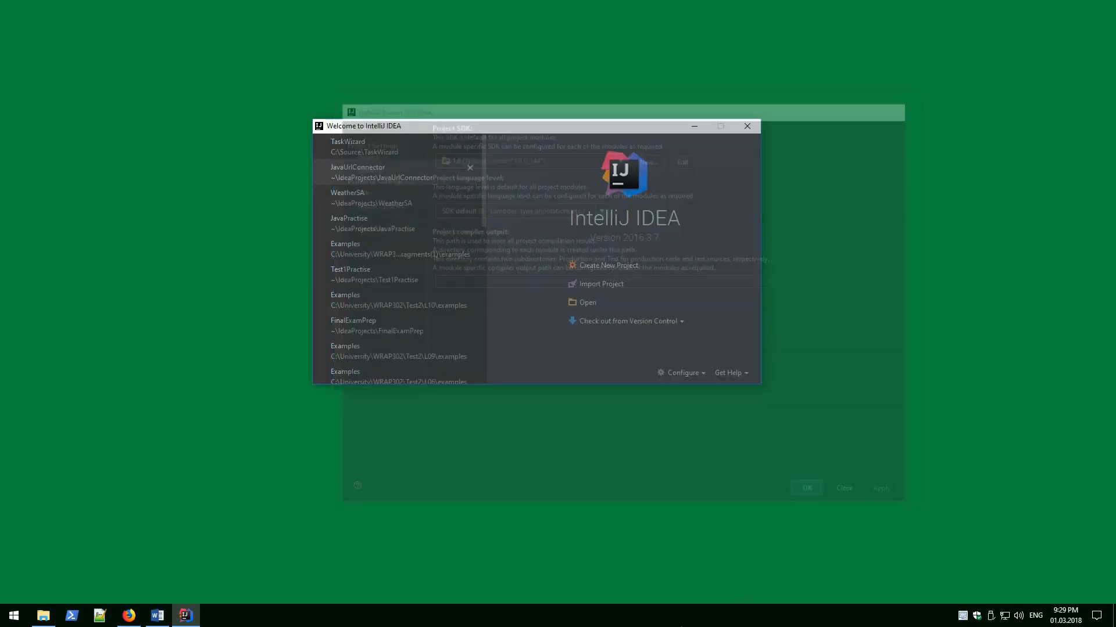
- Reopen the default project structure and add a new Android SDK with the Android folder on C:\ as home directory
left_click(702, 373)
mouse_move(709, 452)
left_click(779, 461)
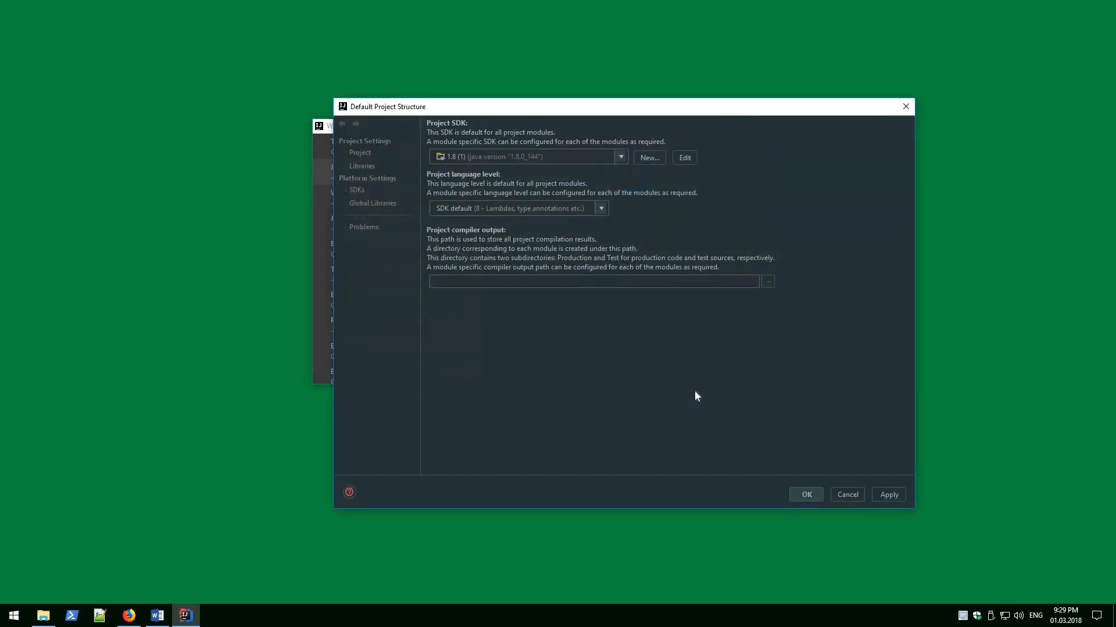
left_click(655, 158)
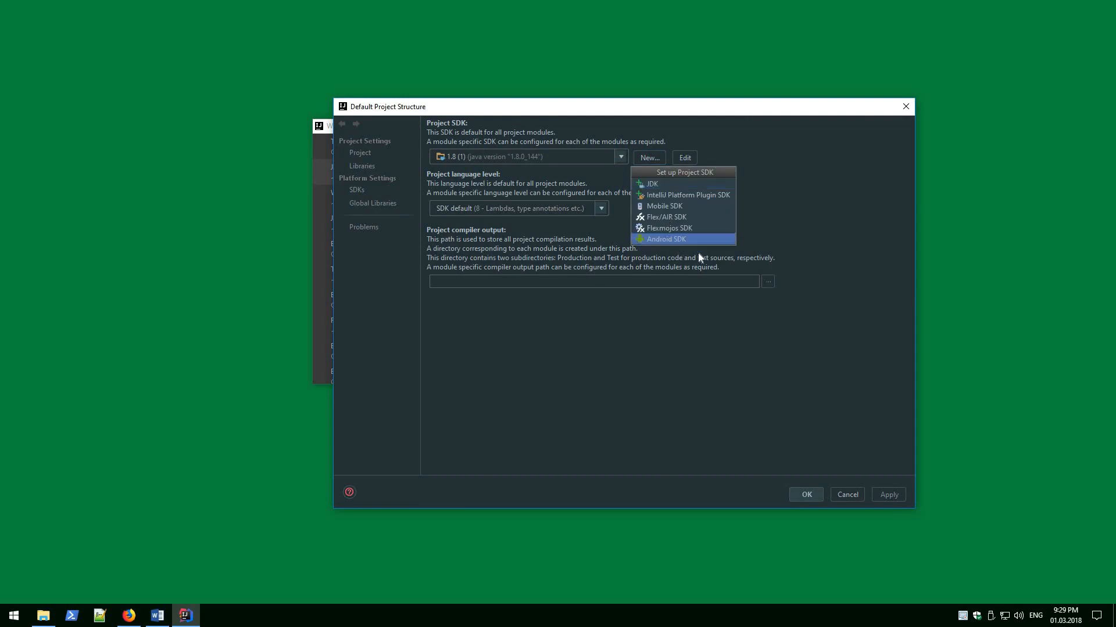
left_click(671, 240)
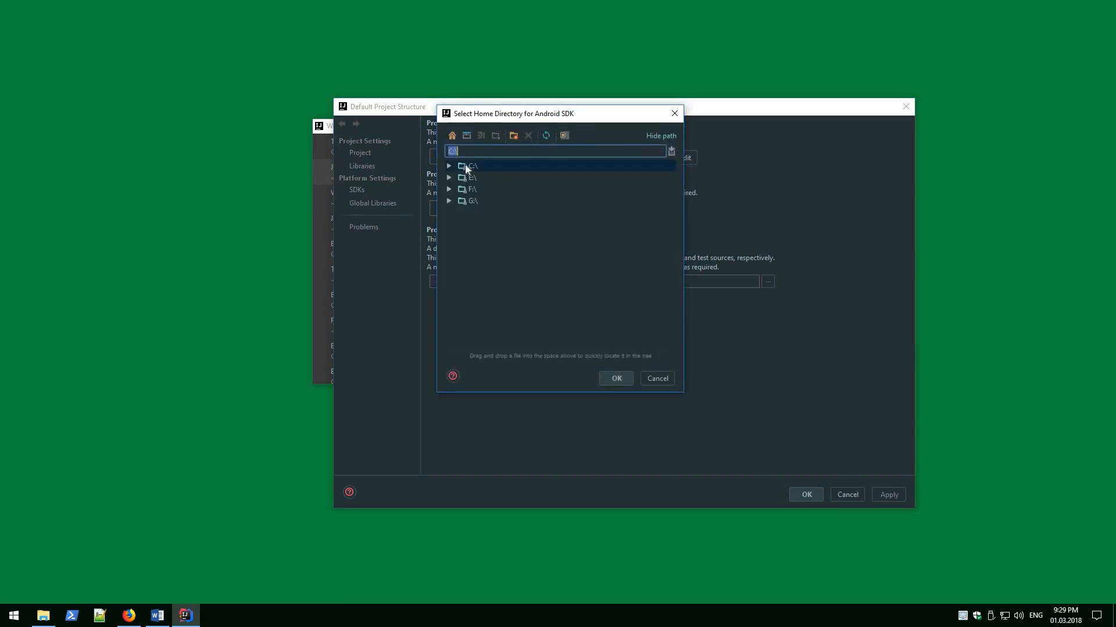
left_click(450, 167)
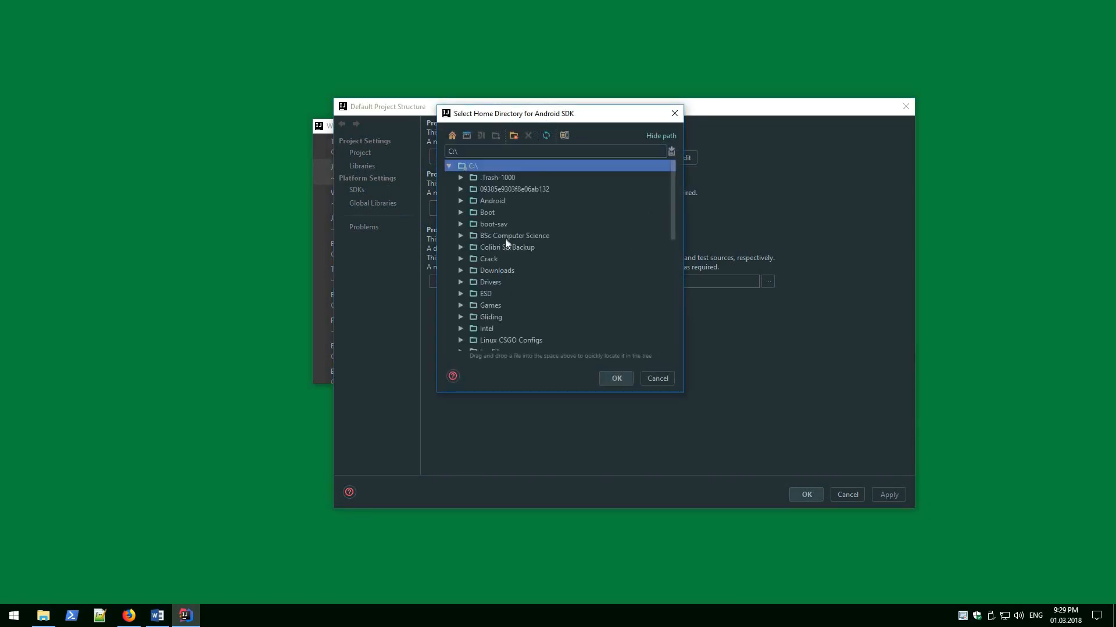
left_click(495, 201)
left_click(615, 379)
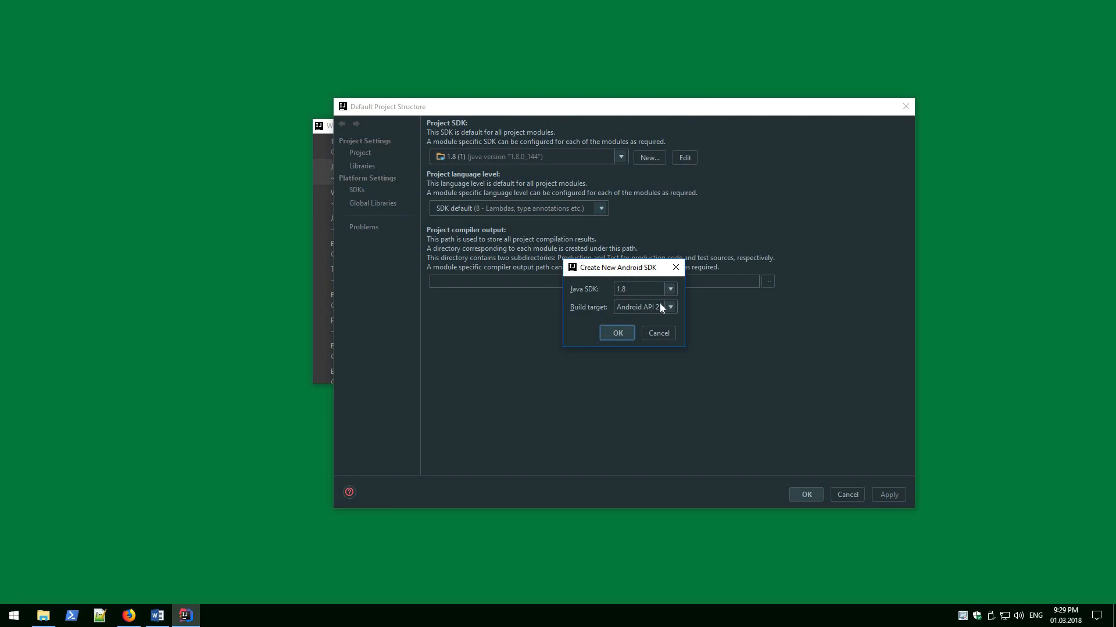
- Create the Android SDK with Java SDK 1.8 and build target Android API 25, and save the default project structure
left_click(668, 308)
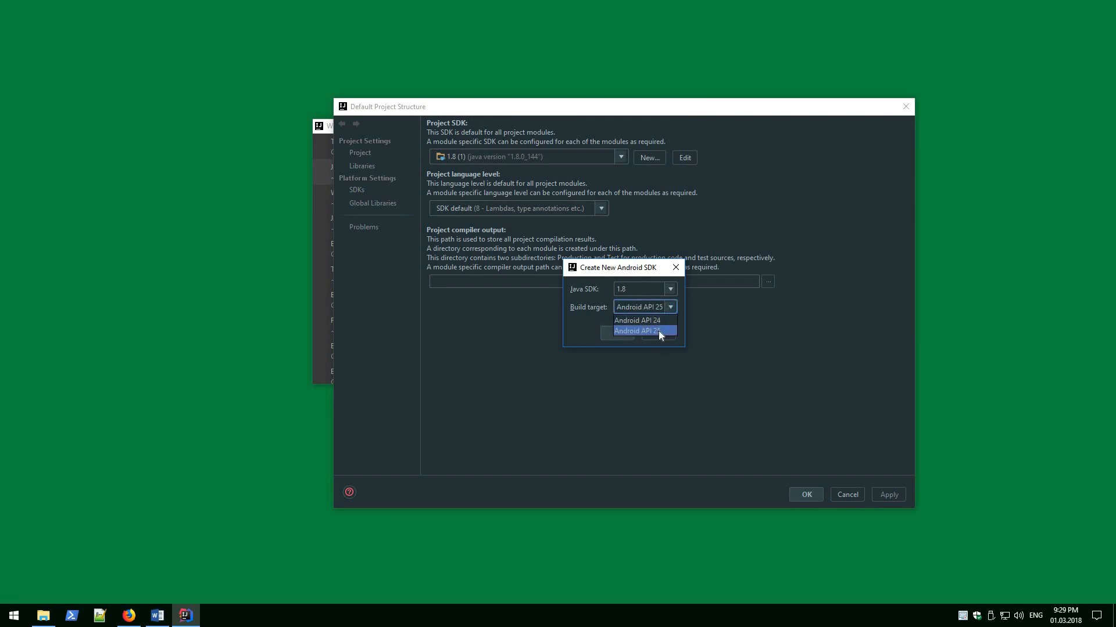
left_click(662, 330)
left_click(617, 334)
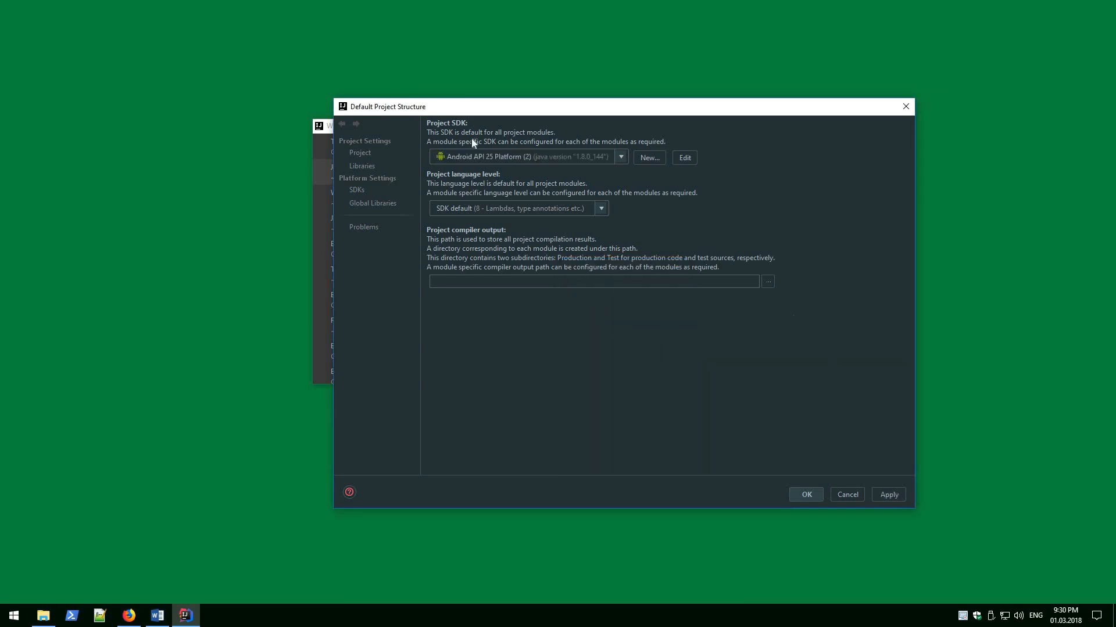
left_click(874, 498)
key("Return")
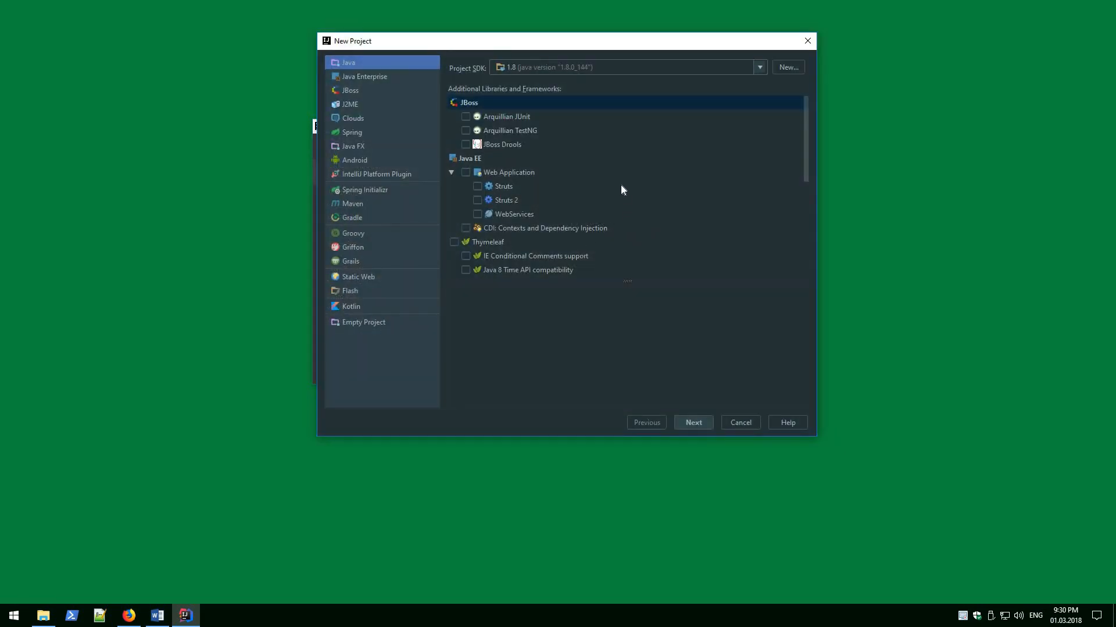
- Configure a new Android project with the application name HelloWorld, keeping the existing company domain and project location
left_click(351, 162)
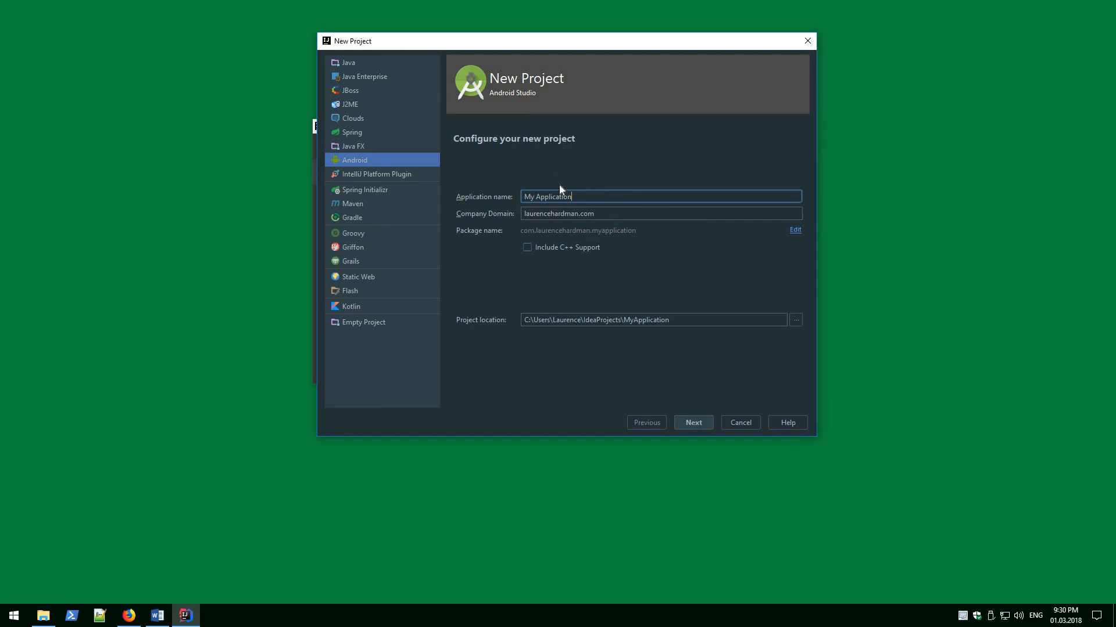
left_click_drag(572, 198, 479, 203)
key("BackSpace")
key("BackSpace")
key("BackSpace")
key("BackSpace")
key("BackSpace")
key("BackSpace")
key("BackSpace")
key("BackSpace")
key("BackSpace")
key("BackSpace")
key("BackSpace")
key("BackSpace")
key("BackSpace")
key("BackSpace")
type("HelloWorld")
key("Tab")
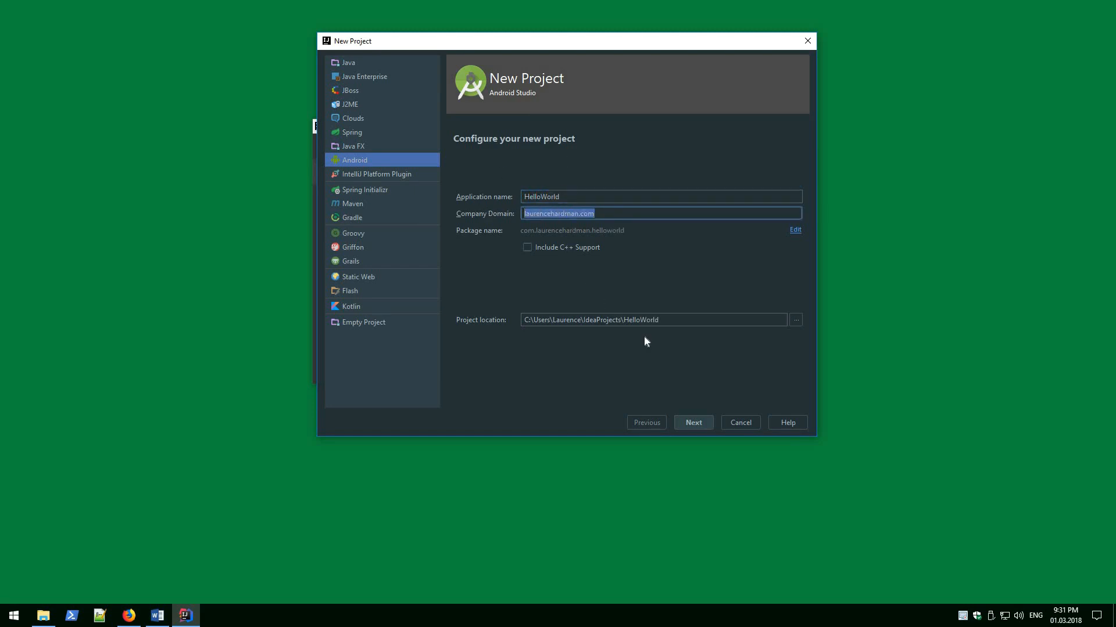
key("End")
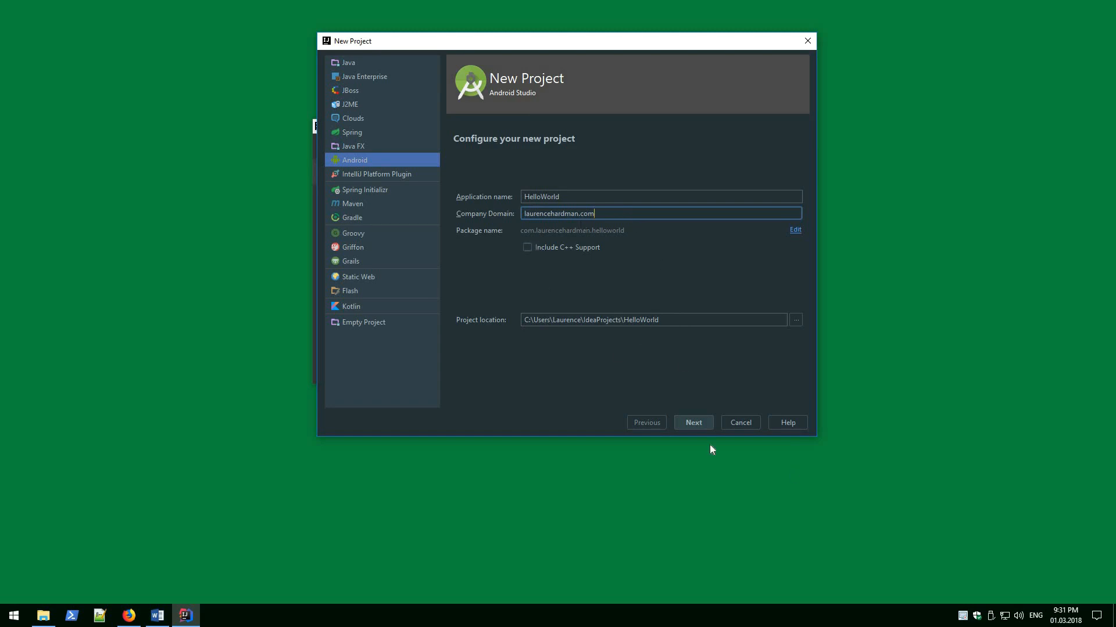
left_click(706, 425)
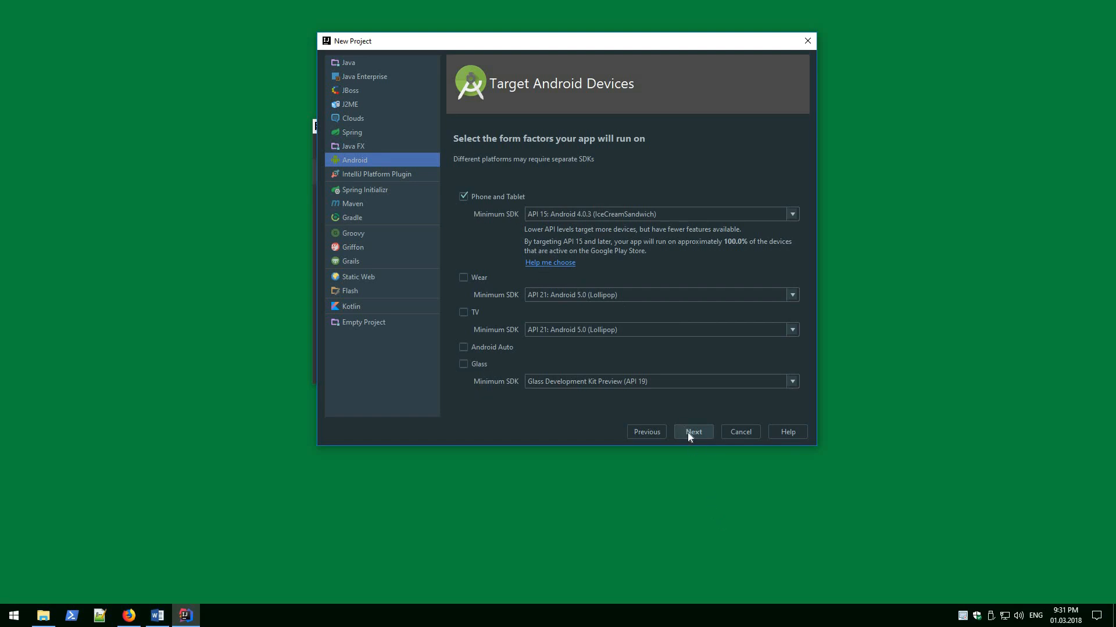
- Create the project for Phone and Tablet with minimum SDK API 15 and an Empty Activity named MainActivity with layout activity_main
left_click(708, 433)
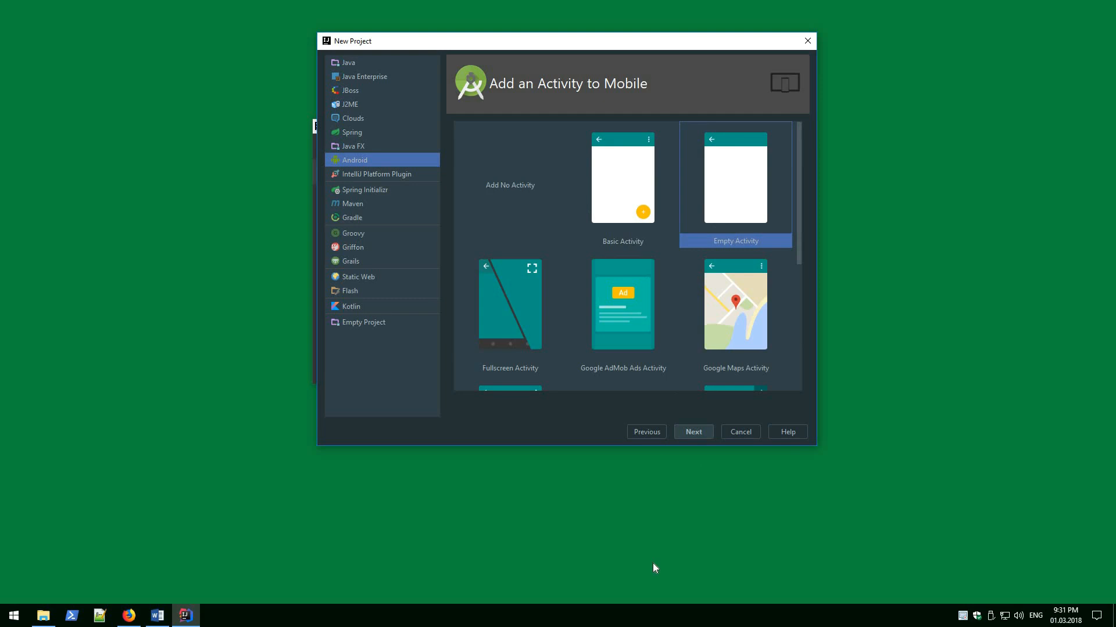
left_click(700, 431)
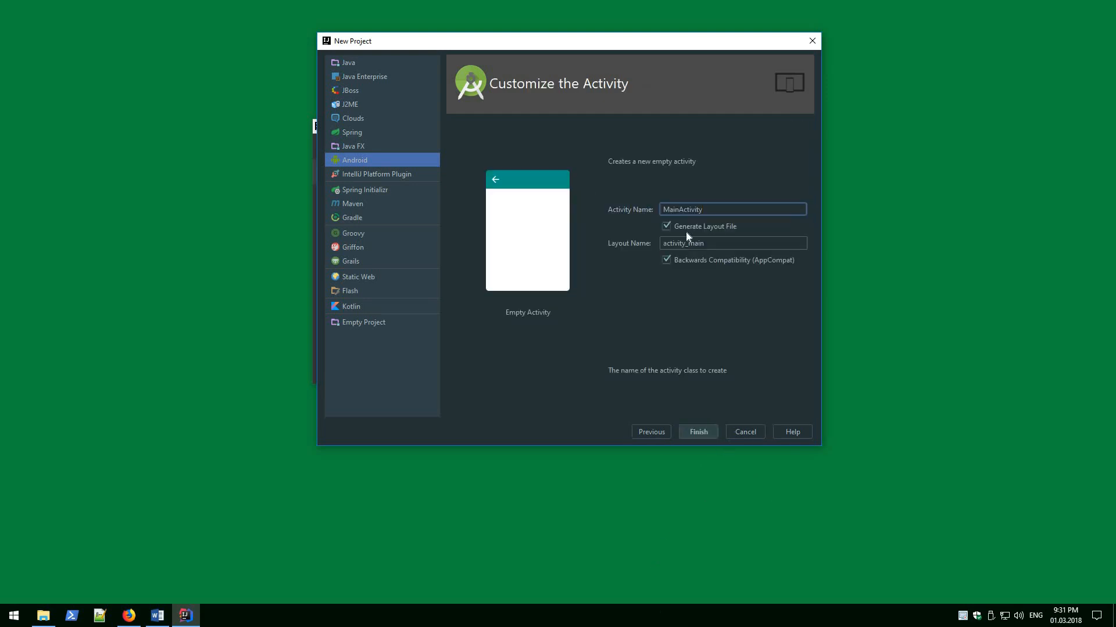
left_click(712, 431)
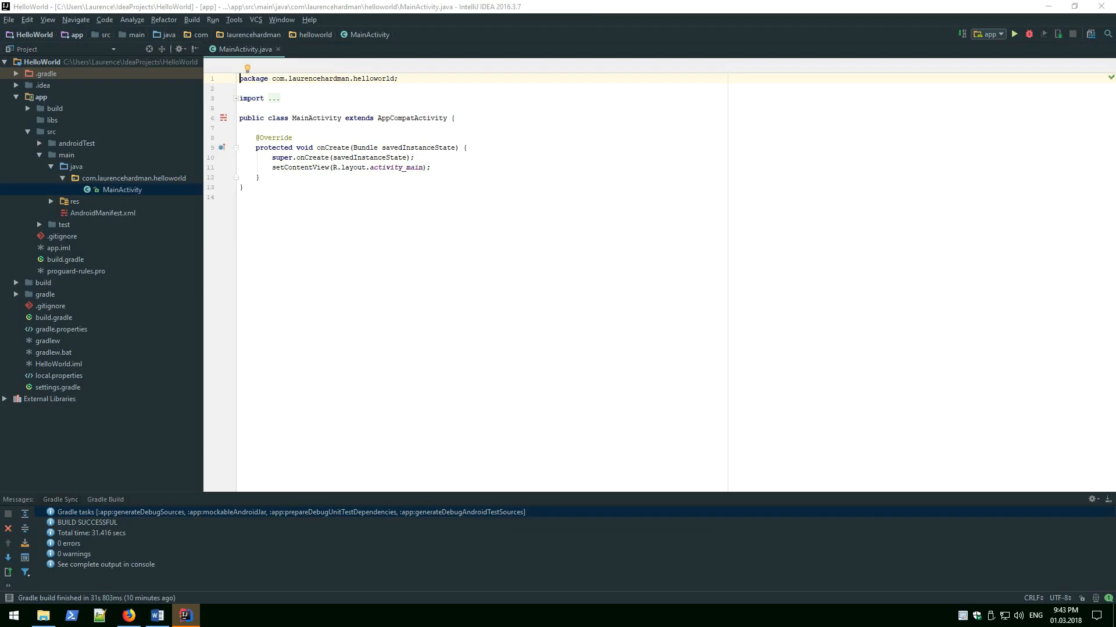
- Select the HelloWorld project root and run the app configuration to reach the deployment target selection
left_click(412, 135)
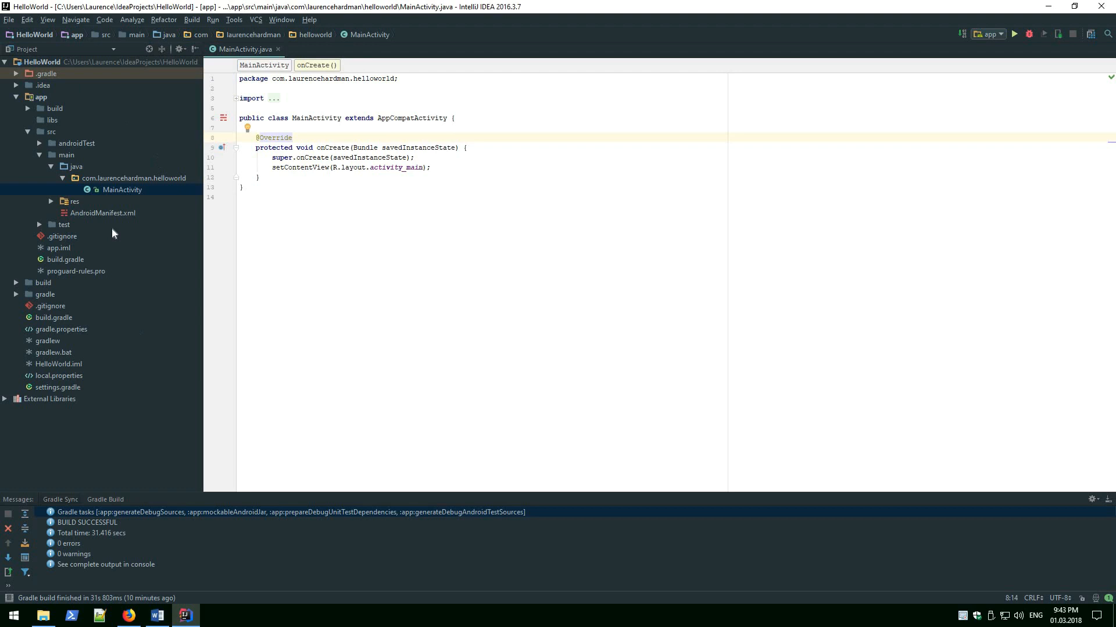
left_click(87, 62)
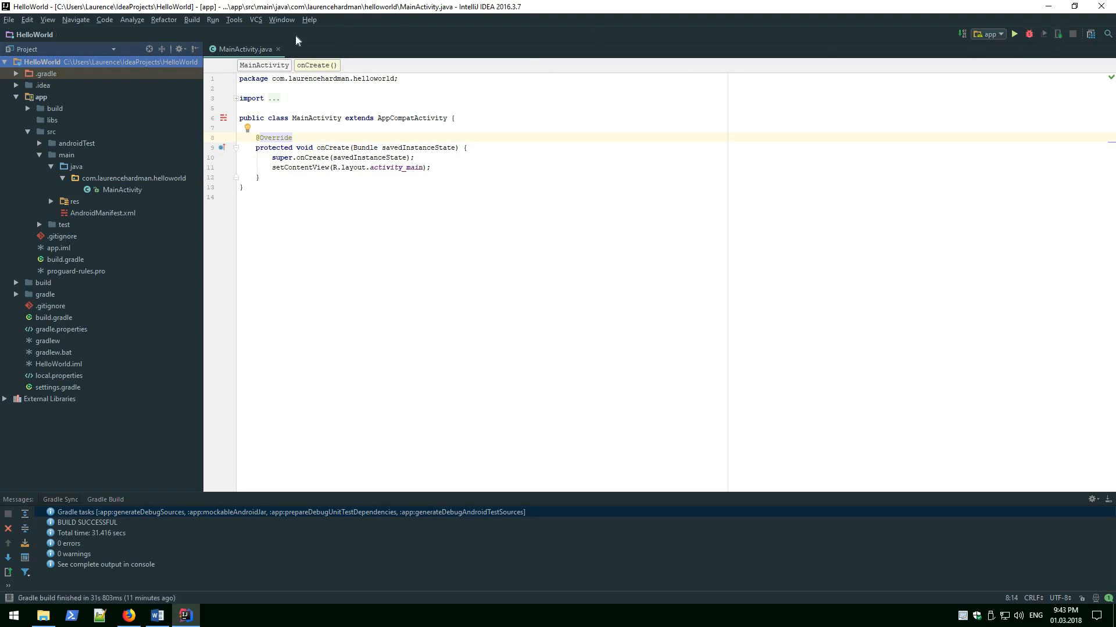
left_click(211, 22)
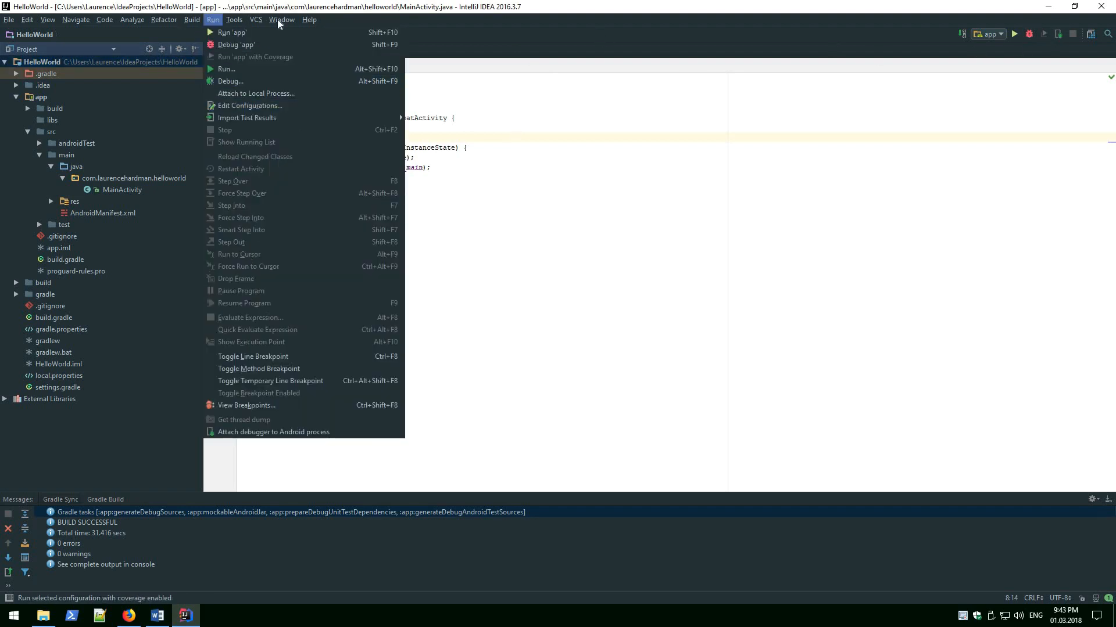
left_click(249, 69)
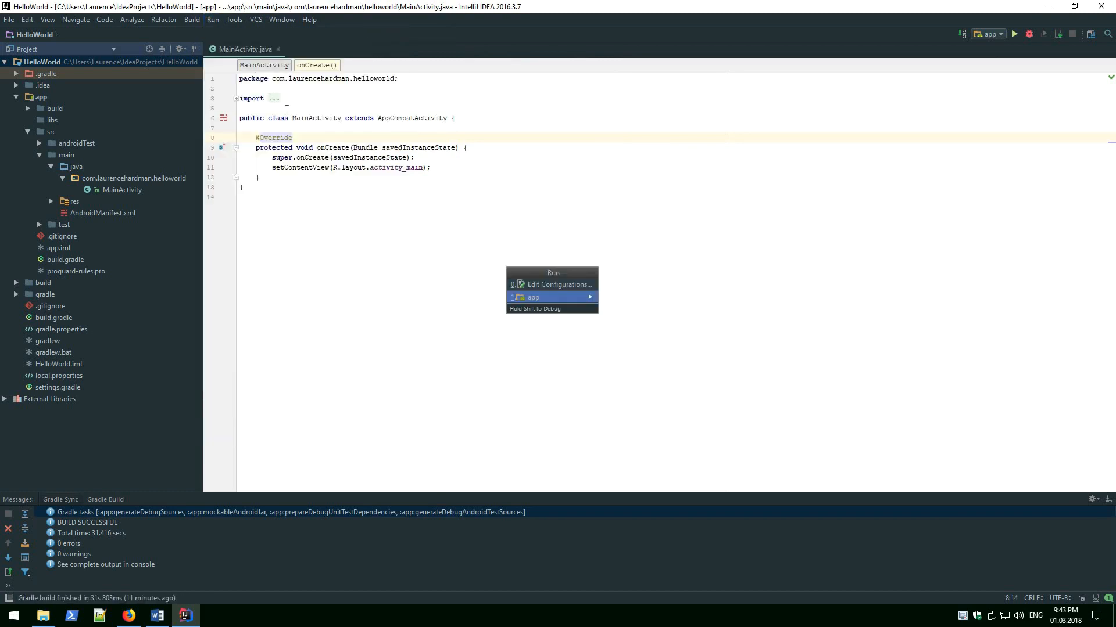
left_click(551, 299)
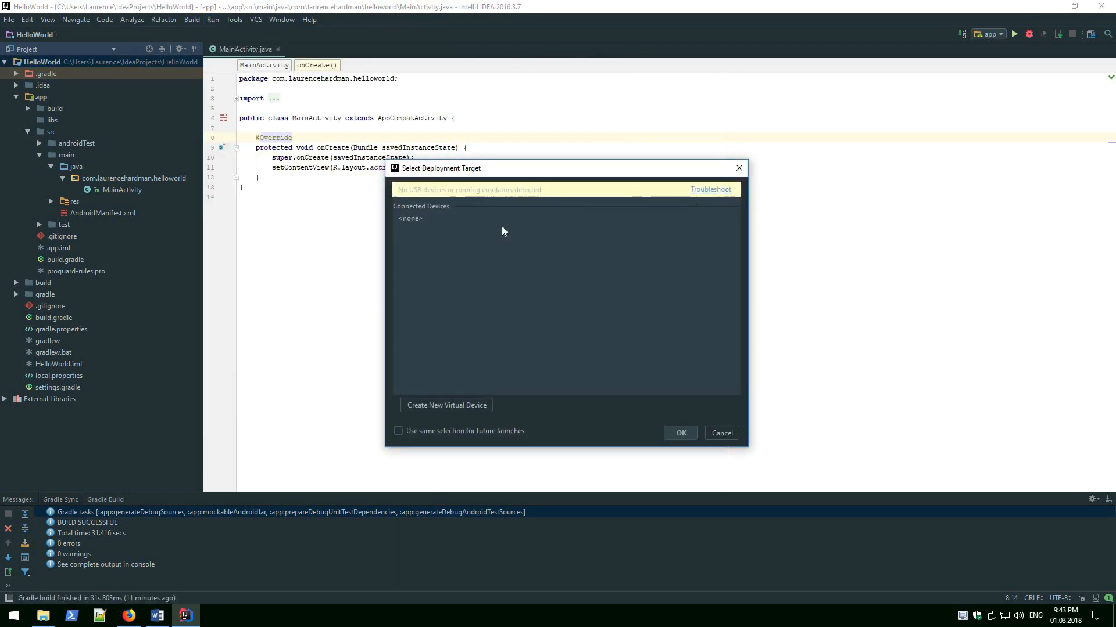
- Start a new virtual device and choose the Nexus 6 phone as its hardware definition
left_click(459, 409)
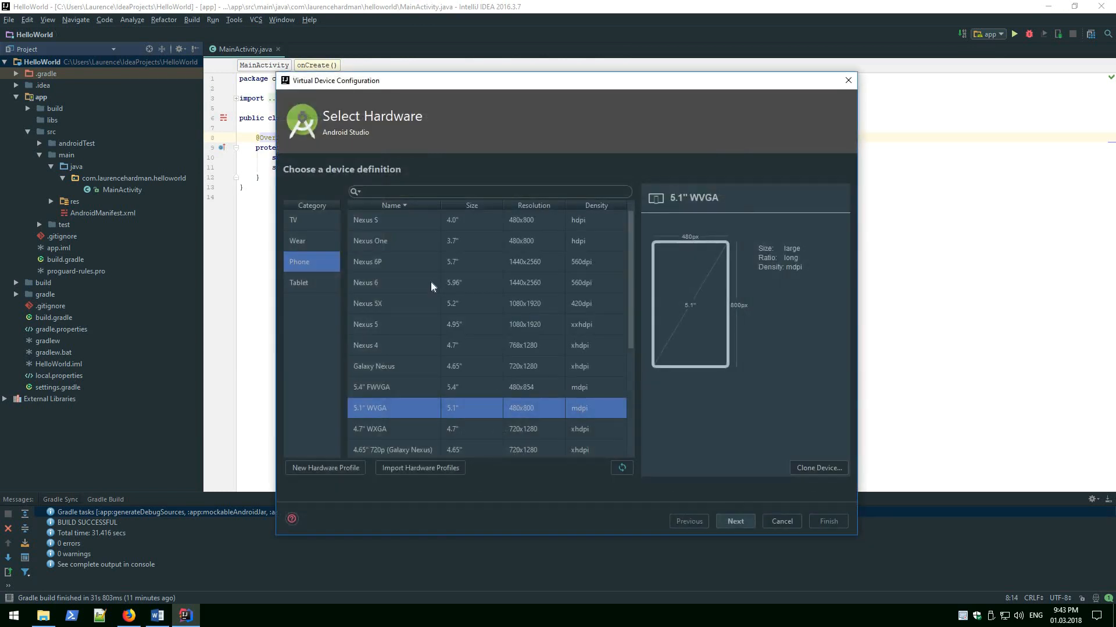
left_click(431, 283)
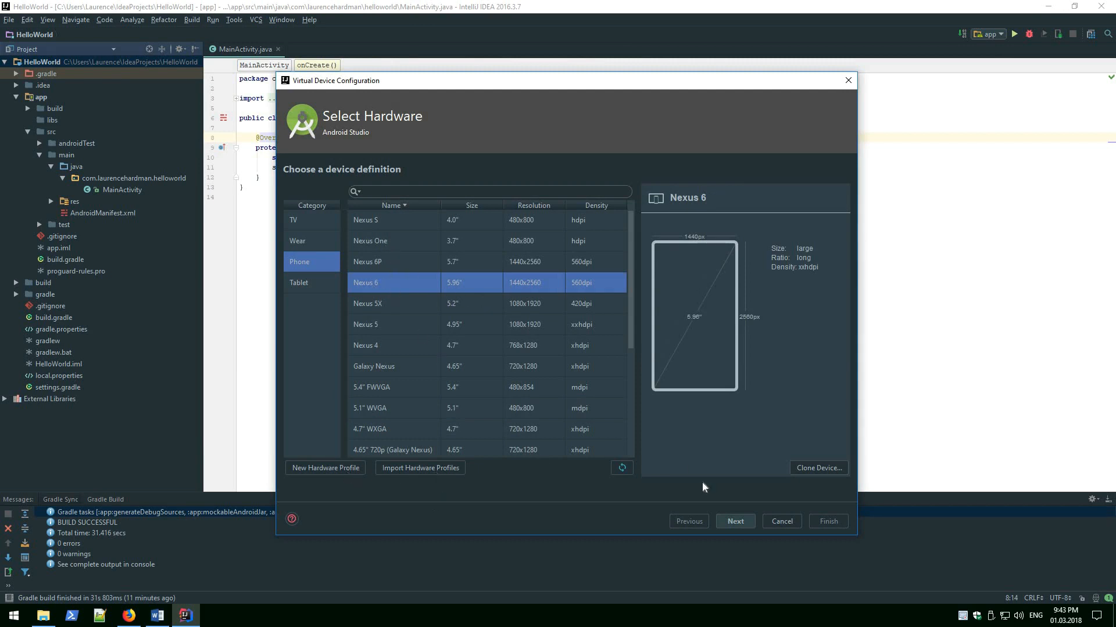
left_click(741, 520)
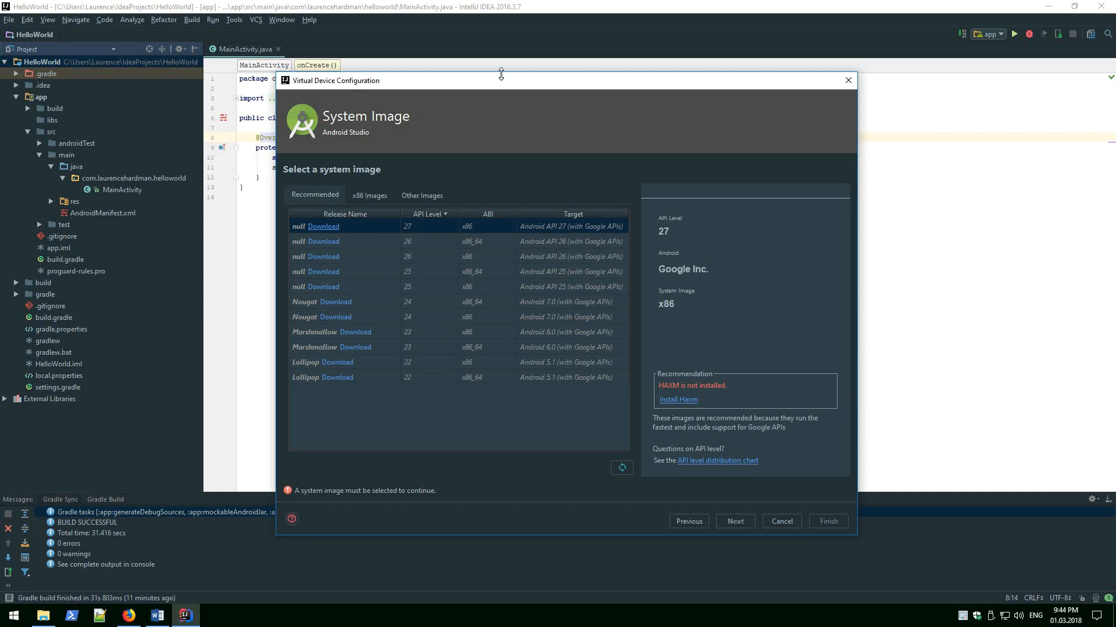
- Download and install the Nougat API 24 x86_64 system image with Google APIs, accepting the Android SDK license
left_click_drag(503, 85, 459, 89)
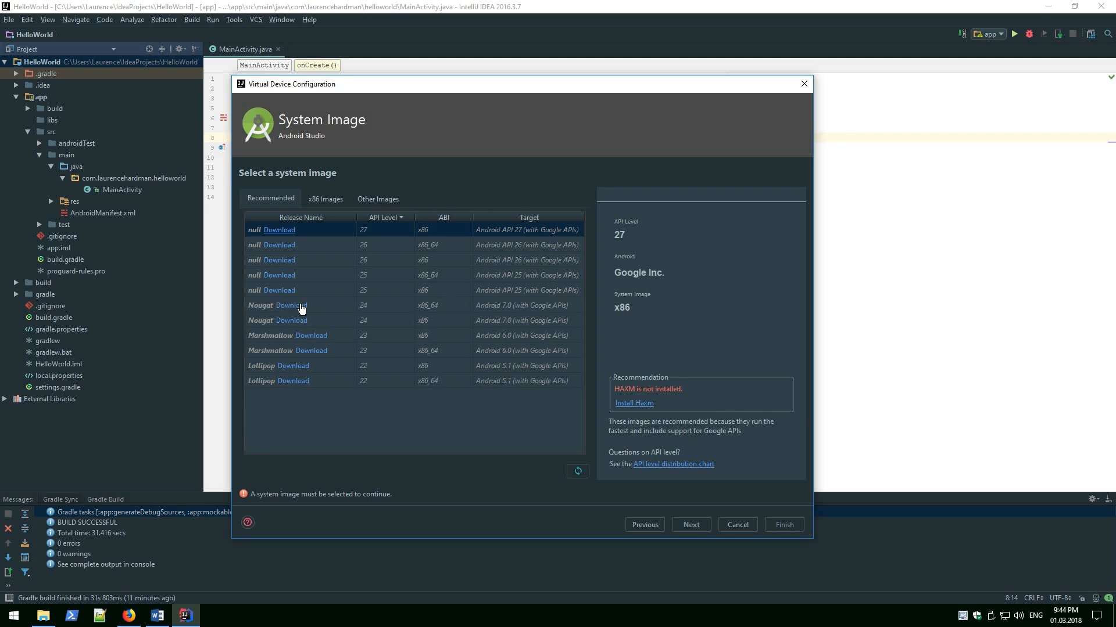
left_click(300, 307)
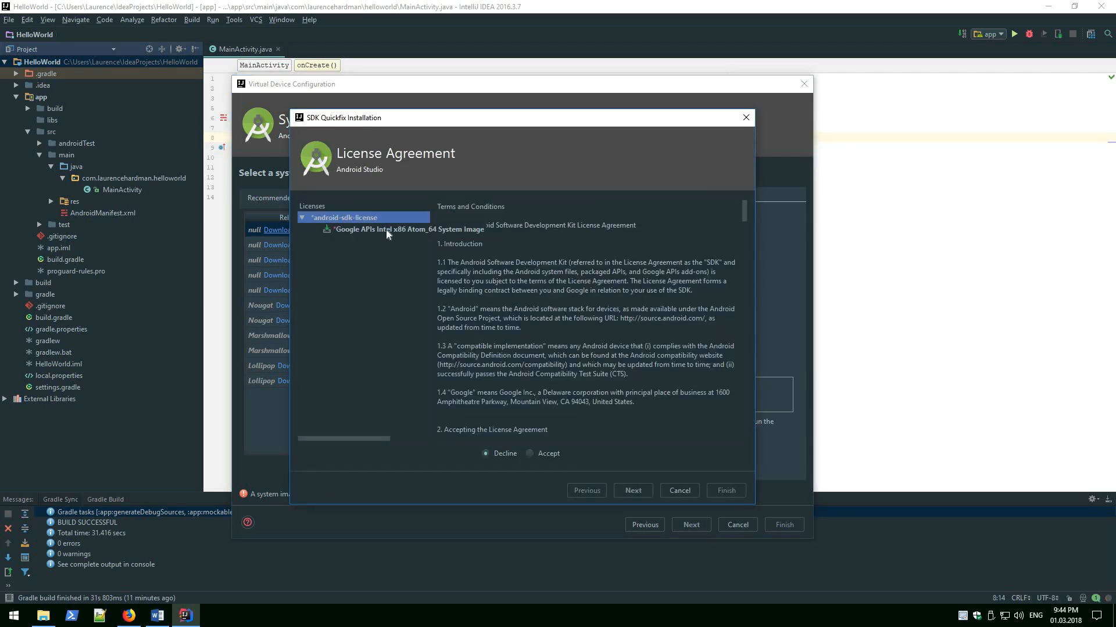
left_click(386, 235)
left_click(530, 454)
scroll(634, 378, "down", 10)
scroll(633, 379, "down", 20)
scroll(498, 404, "up", 3)
scroll(498, 403, "down", 3)
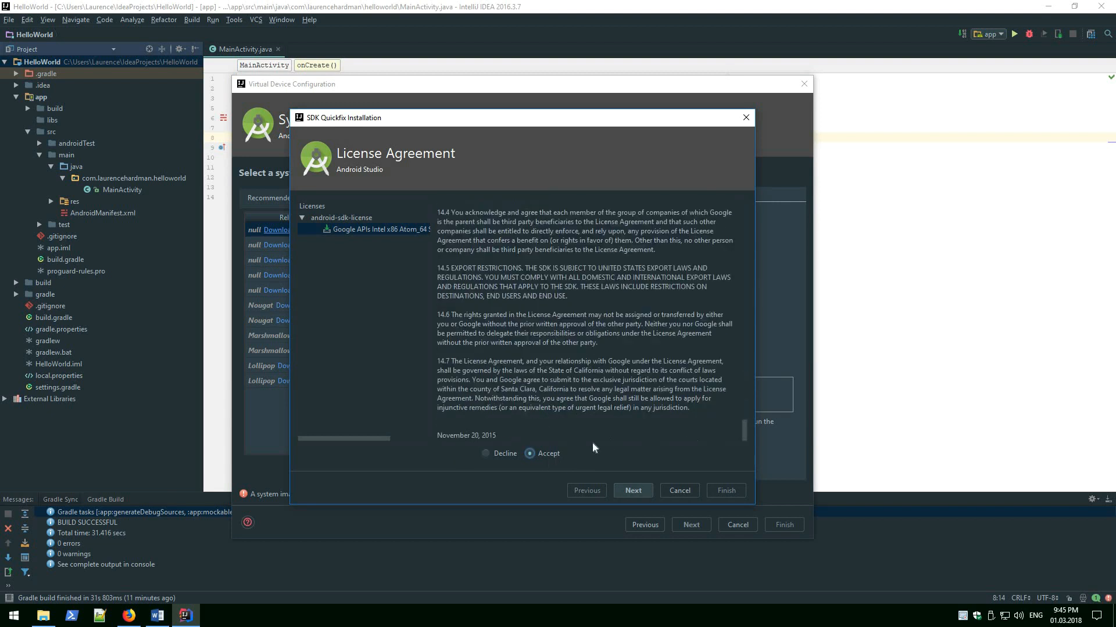
left_click(633, 491)
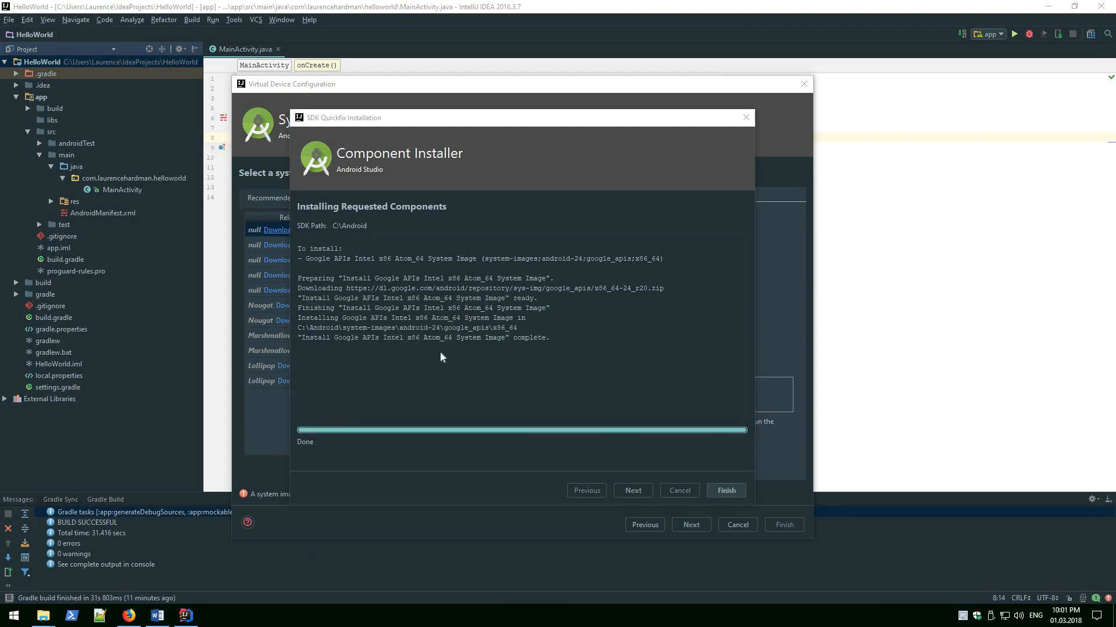
left_click(729, 491)
- Create the virtual device from the Nougat x86_64 image, keeping the name Nexus 6 API 24 and the default portrait configuration
left_click(320, 233)
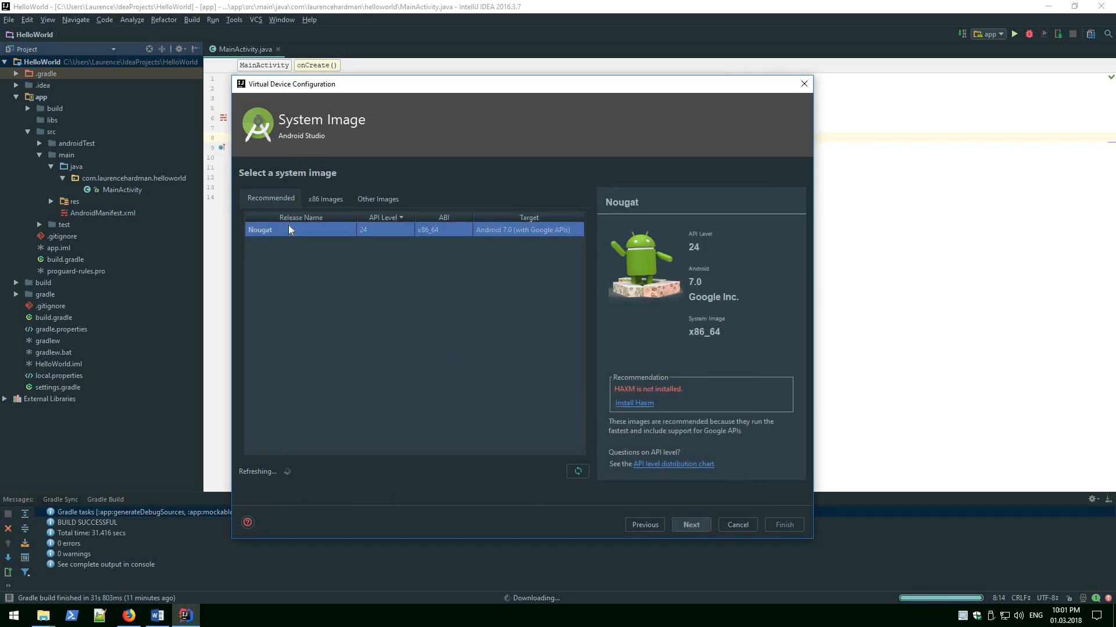
left_click(702, 524)
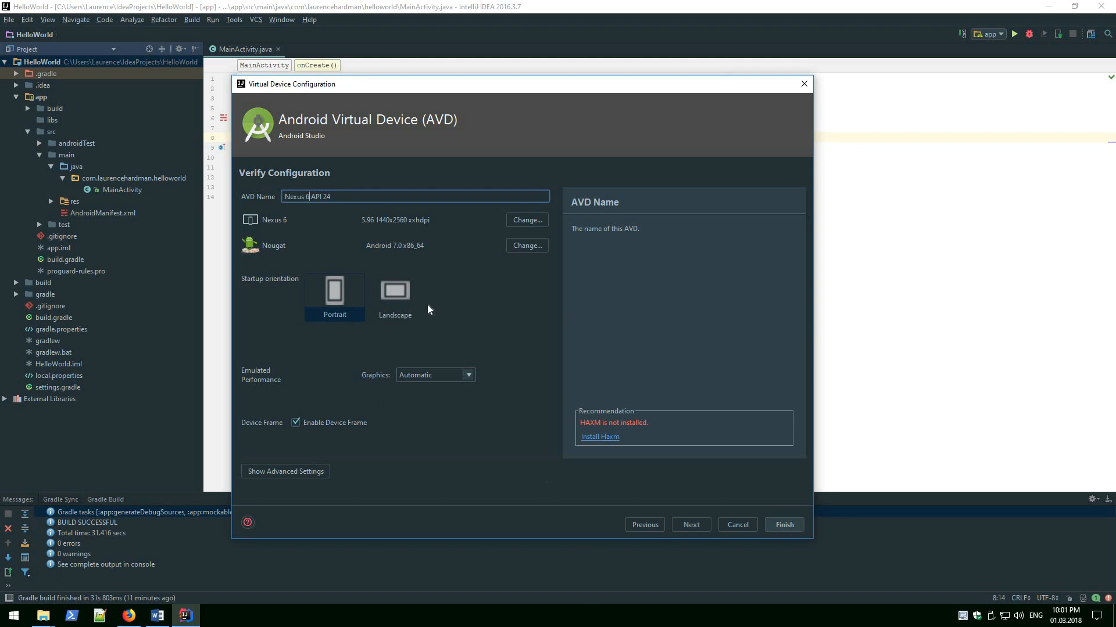
left_click(785, 526)
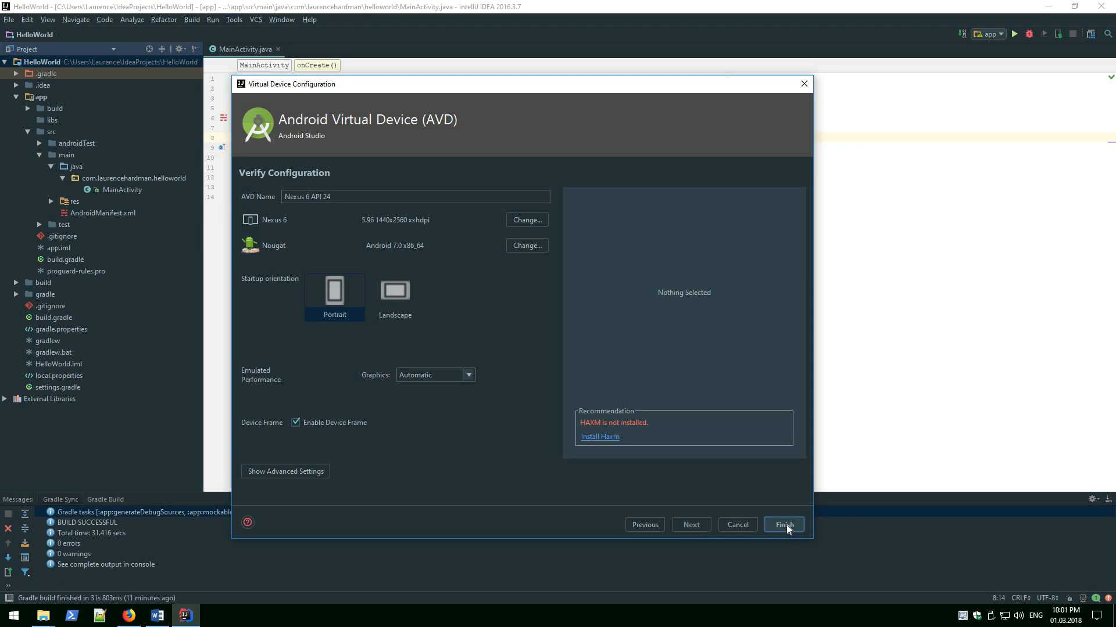
left_click(785, 527)
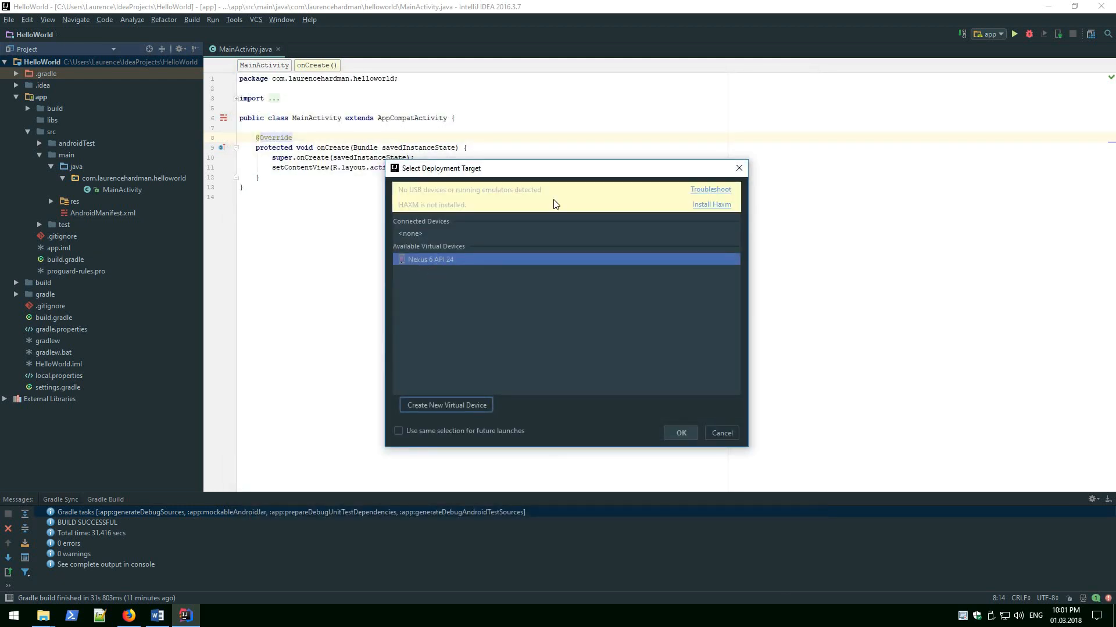
- Choose the Nexus 6 API 24 virtual device as deployment target and agree to install Intel HAXM
left_click(441, 259)
left_click(681, 434)
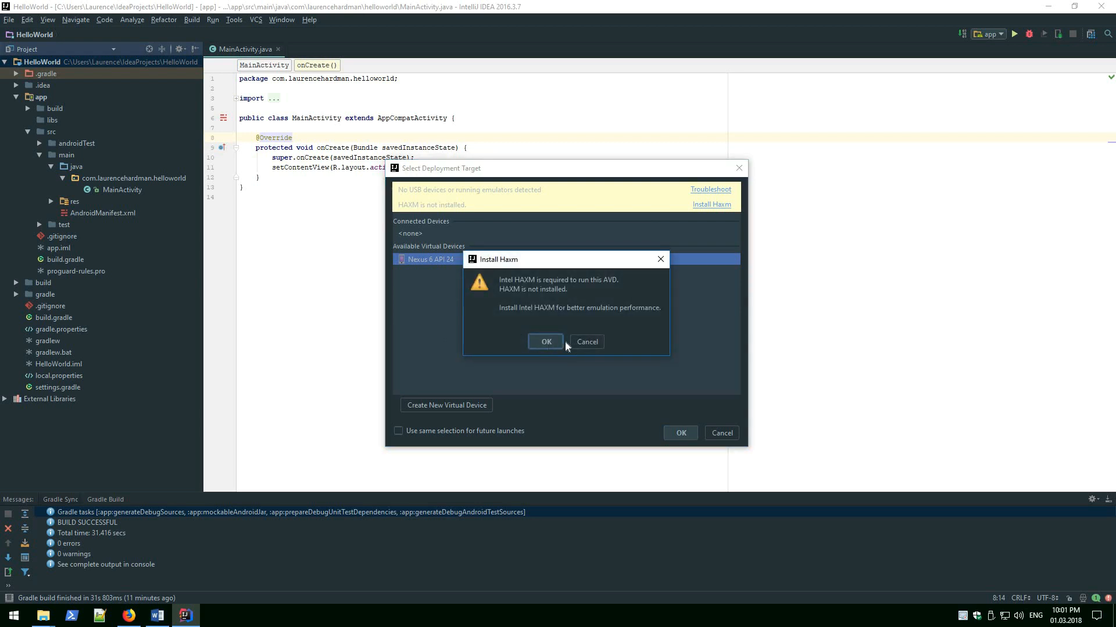
left_click(546, 343)
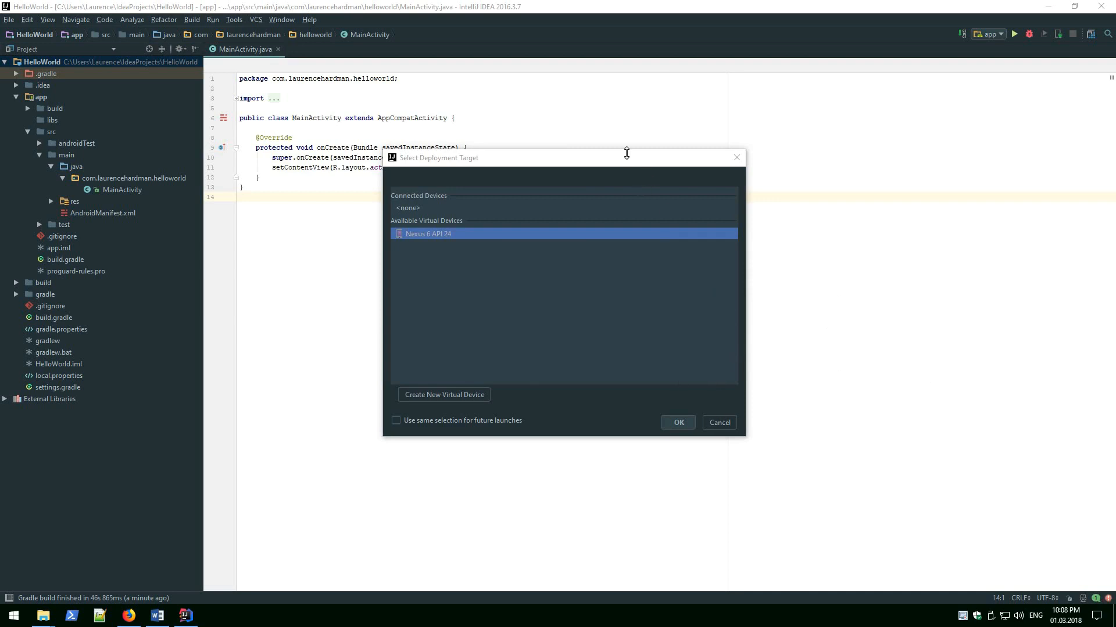
- Run the app on the Nexus 6 API 24 virtual device and move the emulator window clear of the code
mouse_move(567, 154)
left_mouse_down()
mouse_move(541, 147)
mouse_move(583, 154)
left_mouse_up()
left_click_drag(520, 208, 506, 186)
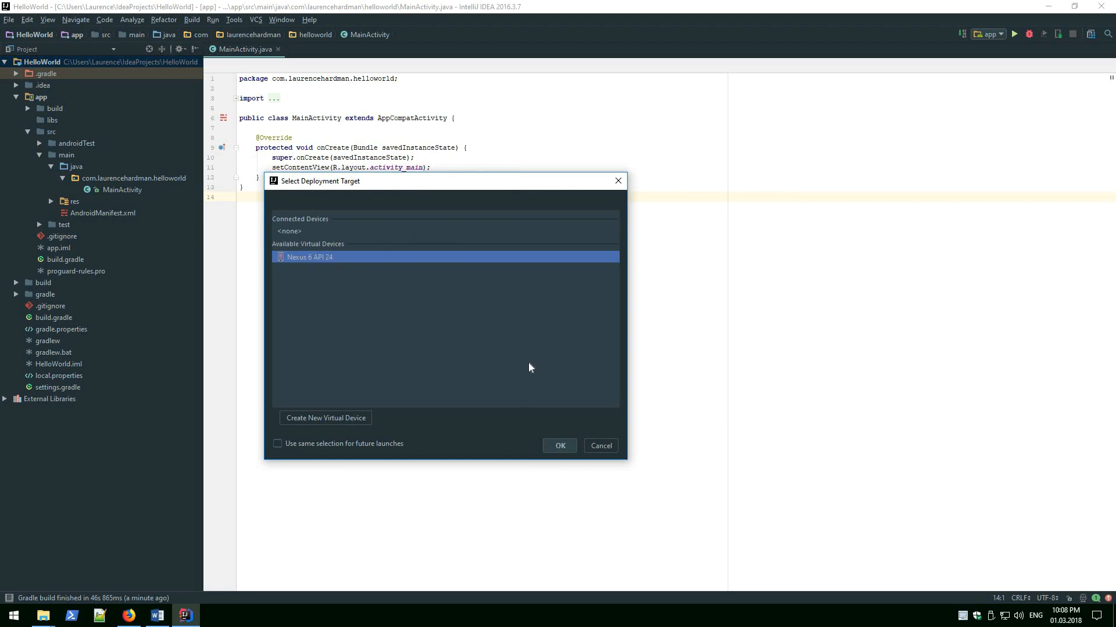
left_click(560, 448)
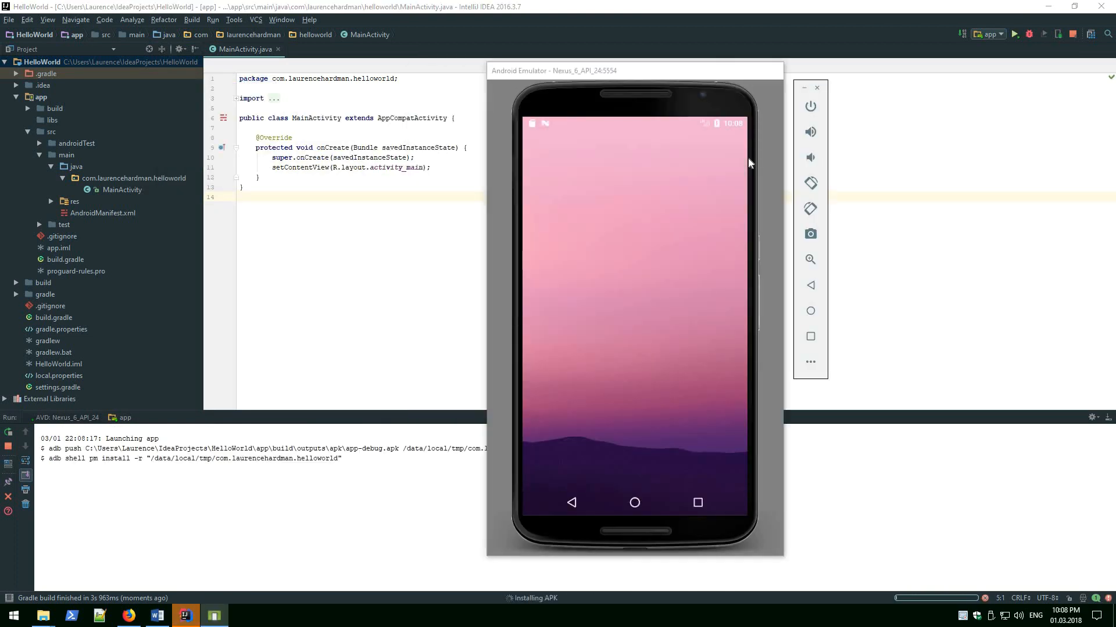
left_click_drag(713, 73, 769, 69)
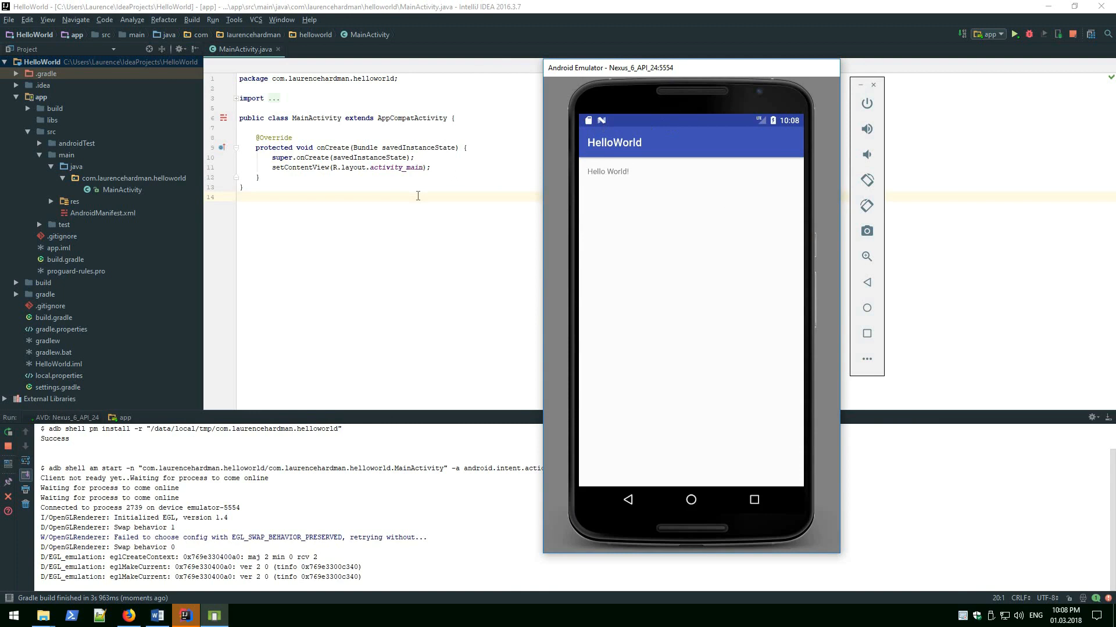
left_click(442, 157)
left_click(215, 616)
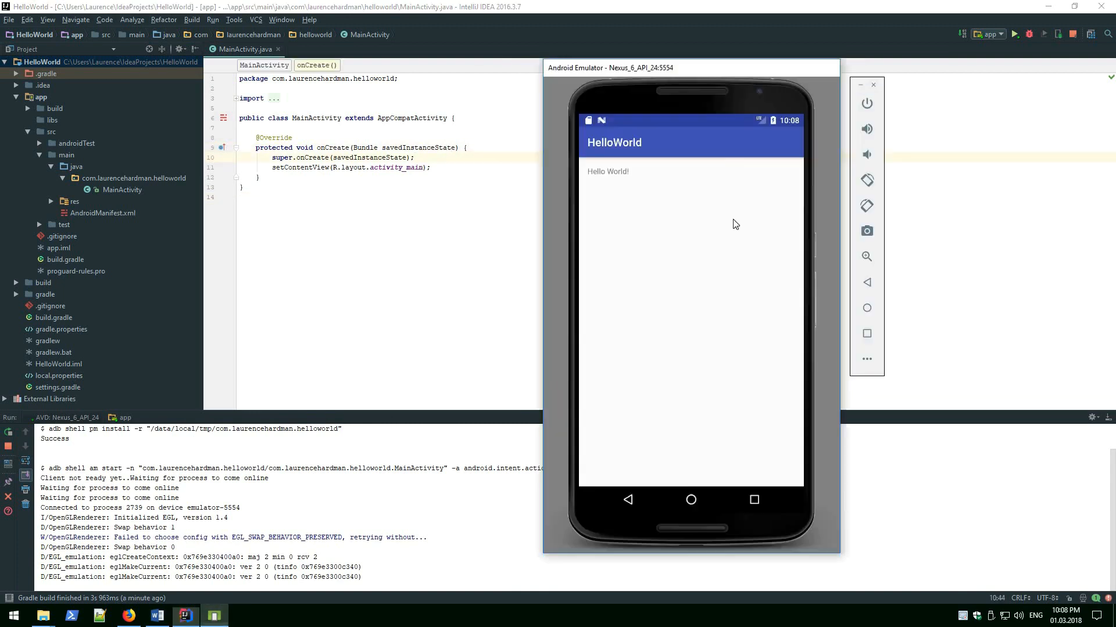
left_click(861, 428)
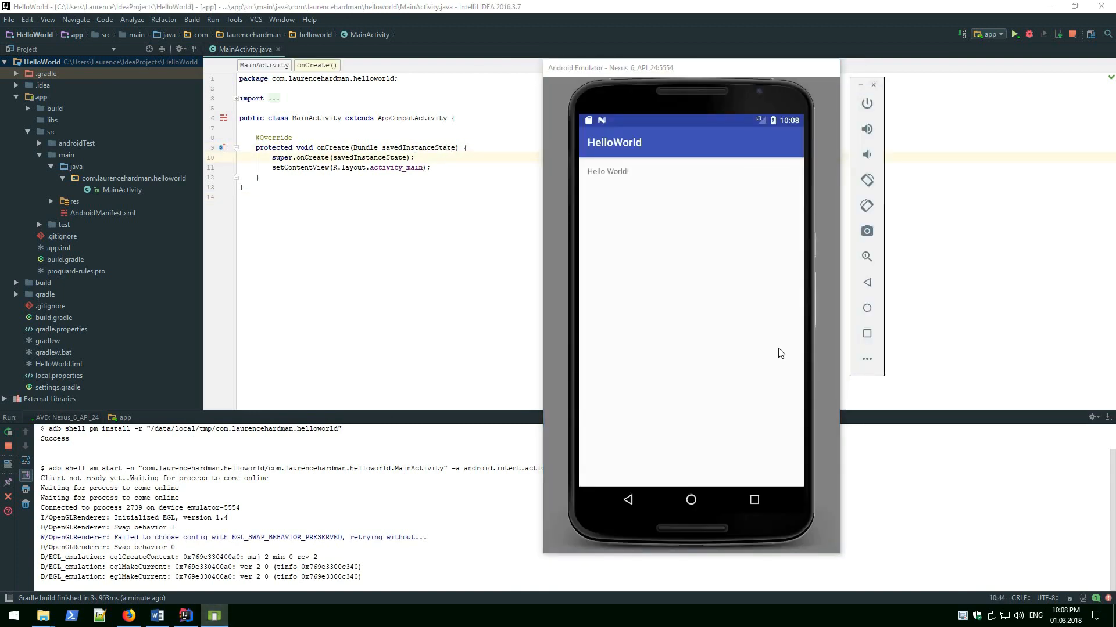
left_click(389, 250)
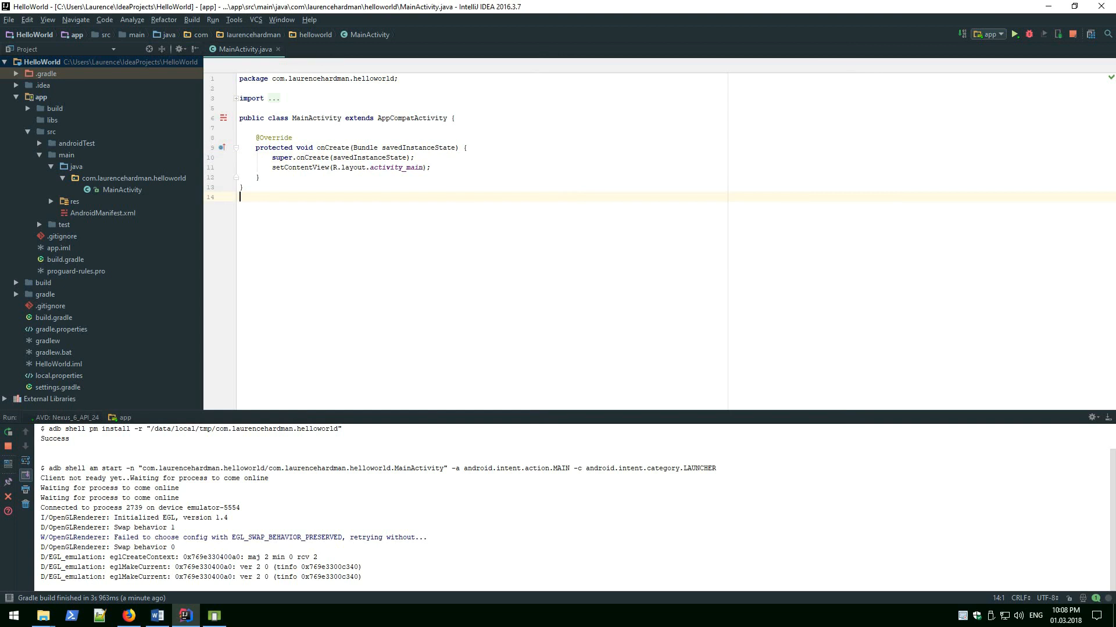